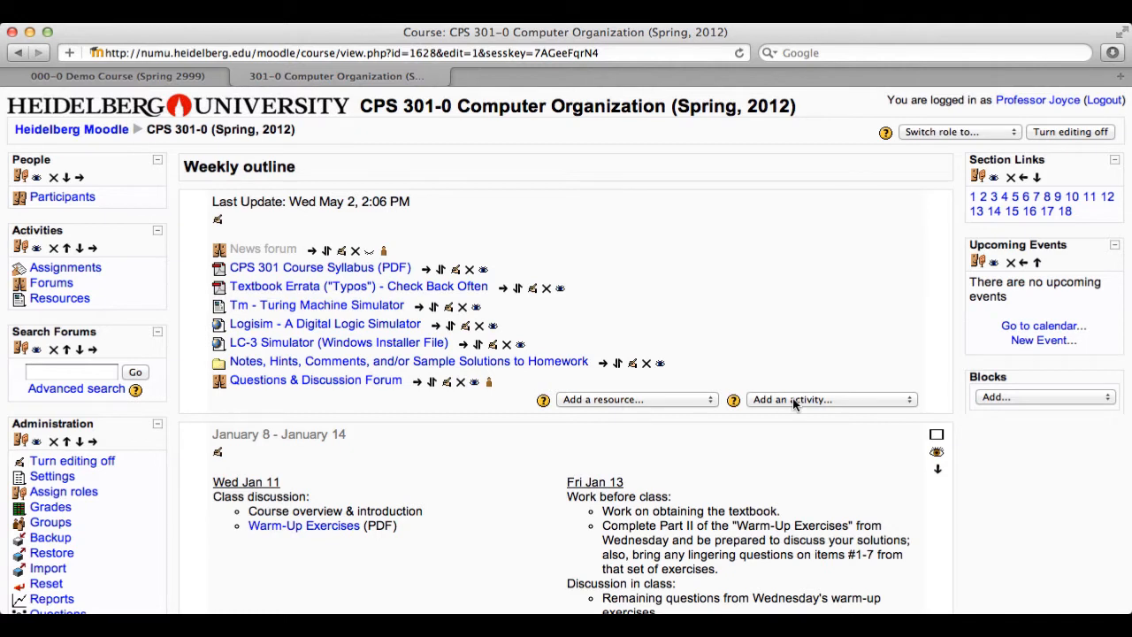
# Review the available resource types and activity types for the top section of the CPS 301-0 course.
pyautogui.click(692, 400)
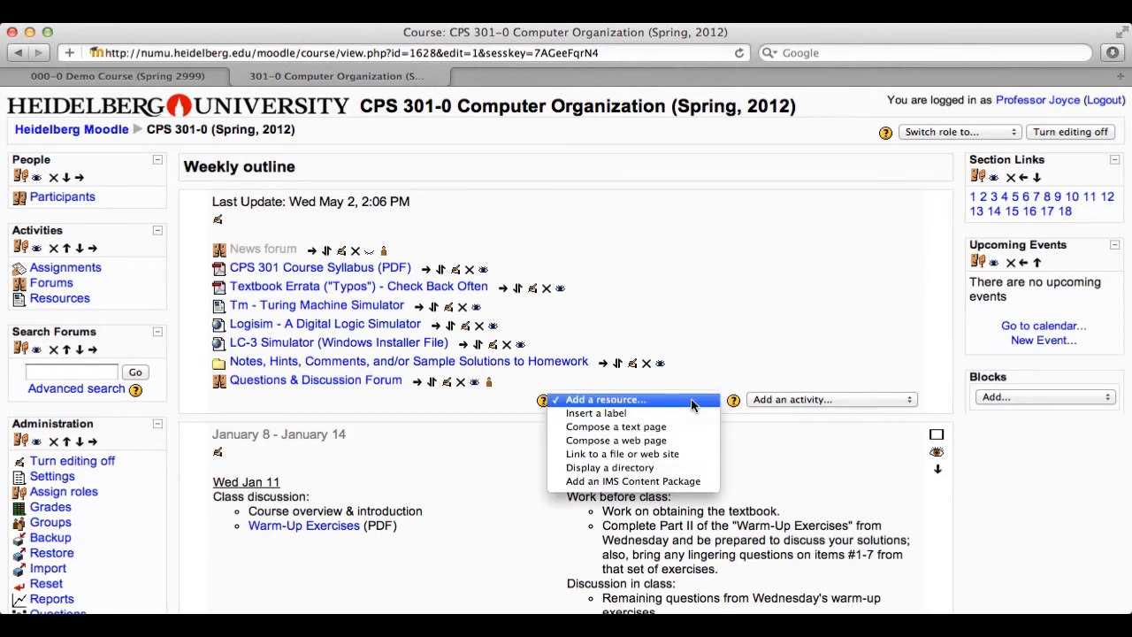
pyautogui.click(844, 380)
pyautogui.click(841, 400)
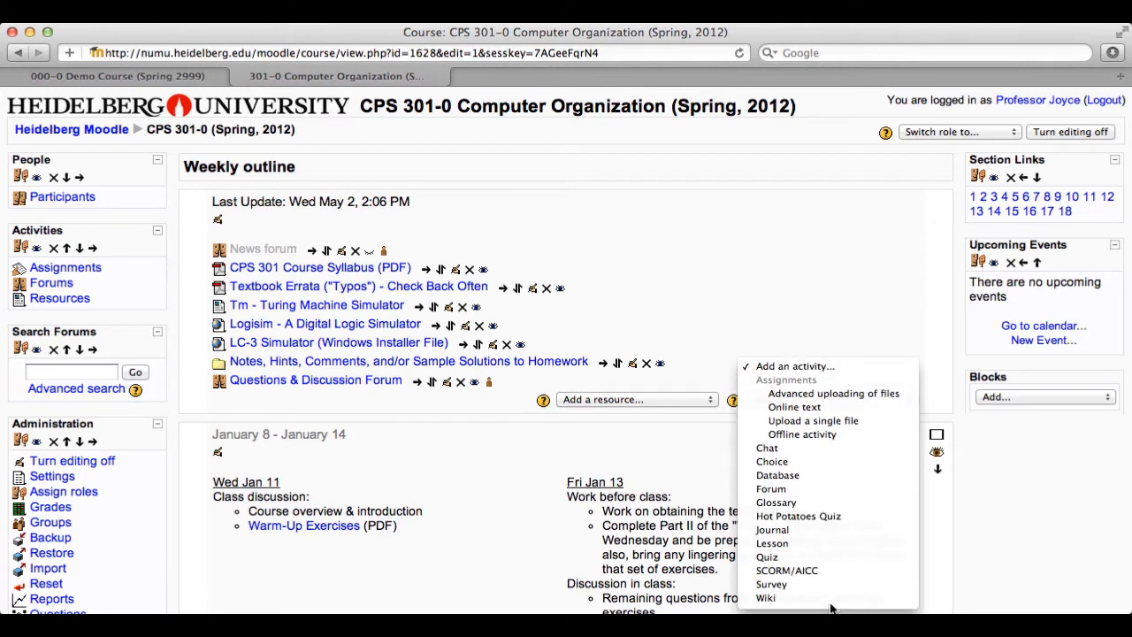
pyautogui.click(777, 347)
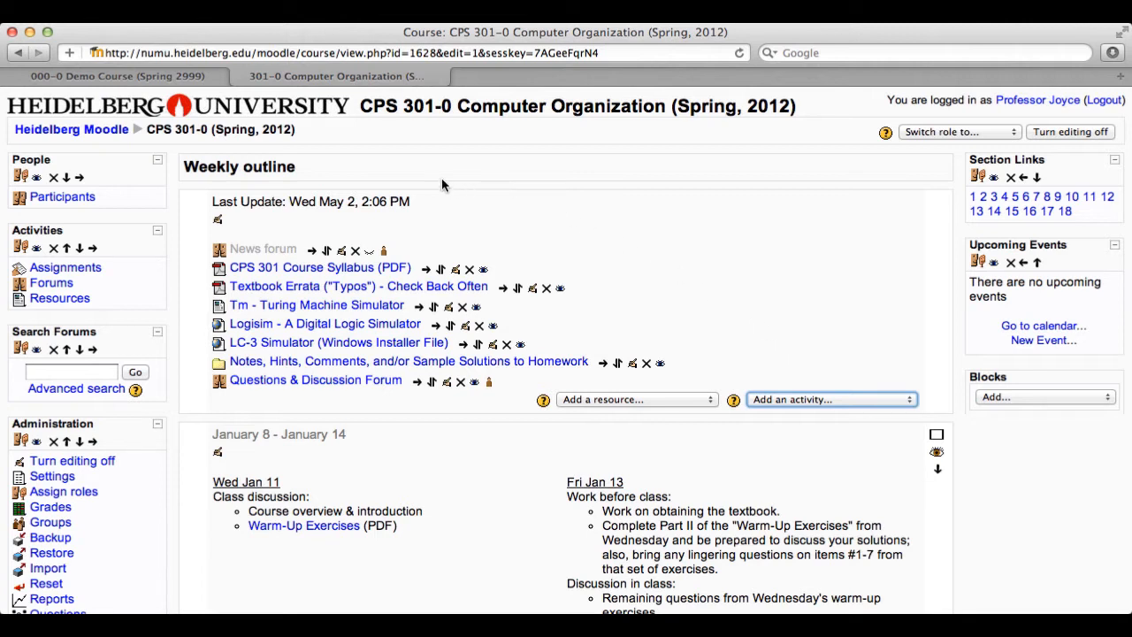
# Switch to the CPS 000-0 Demo Course page, turn editing on and look over the weekly sections.
pyautogui.click(174, 78)
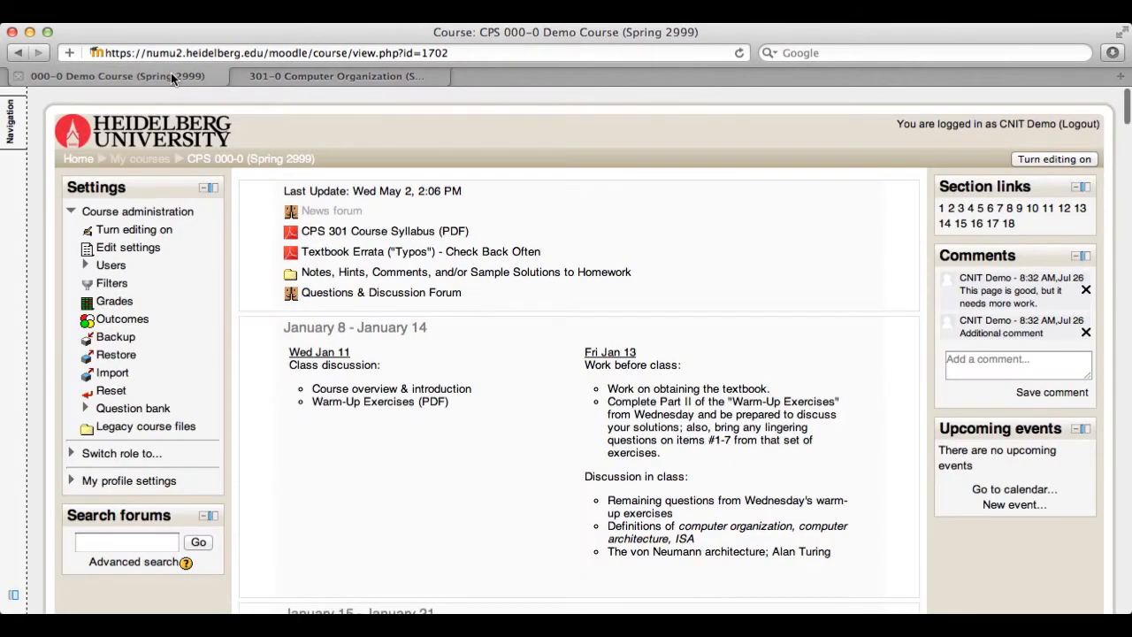
pyautogui.click(1072, 162)
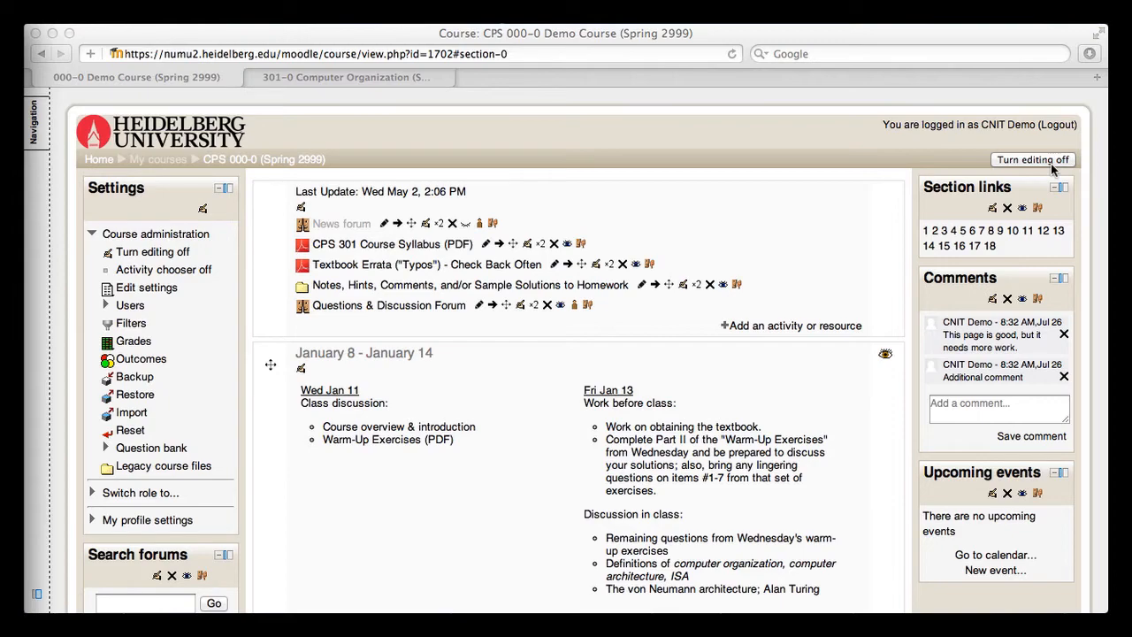
pyautogui.scroll(-5, 804, 365)
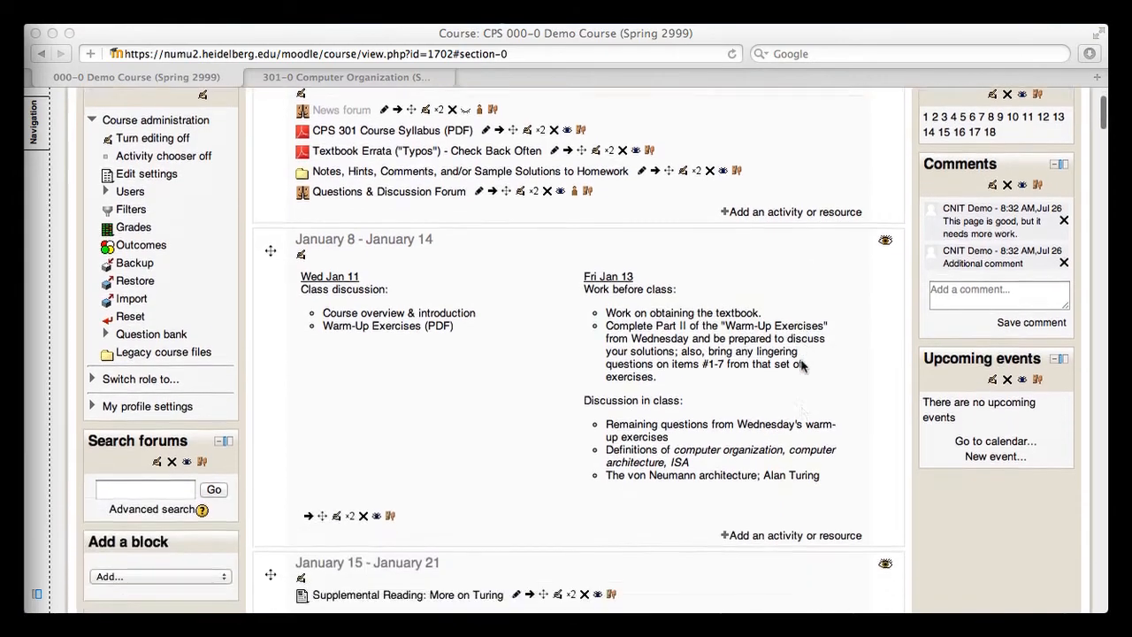
pyautogui.scroll(-9, 804, 365)
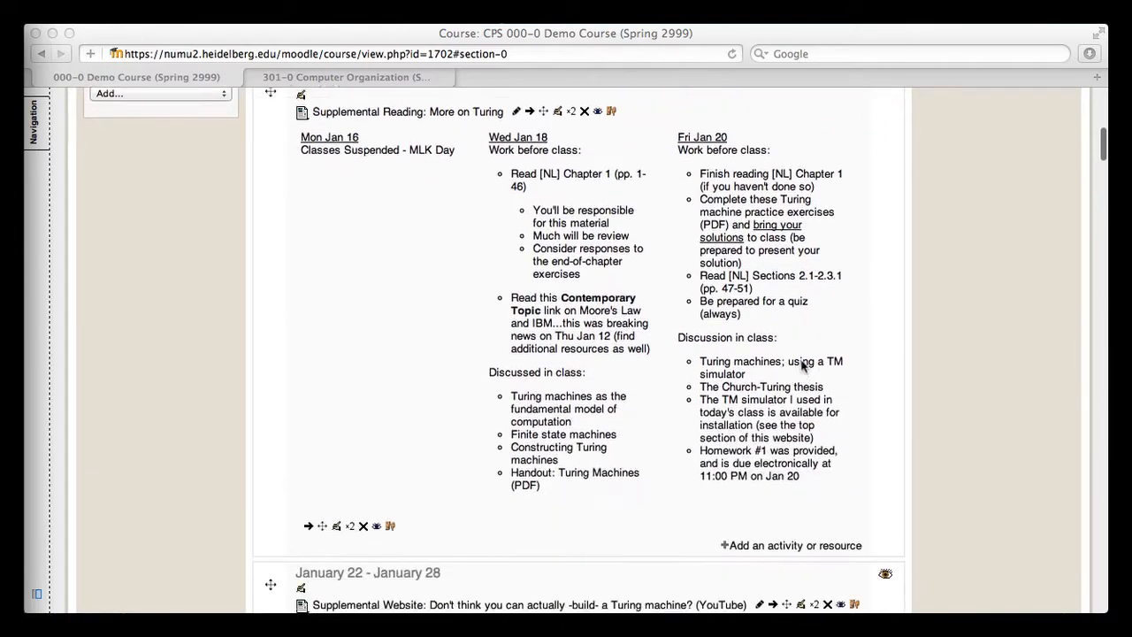
pyautogui.scroll(13, 803, 365)
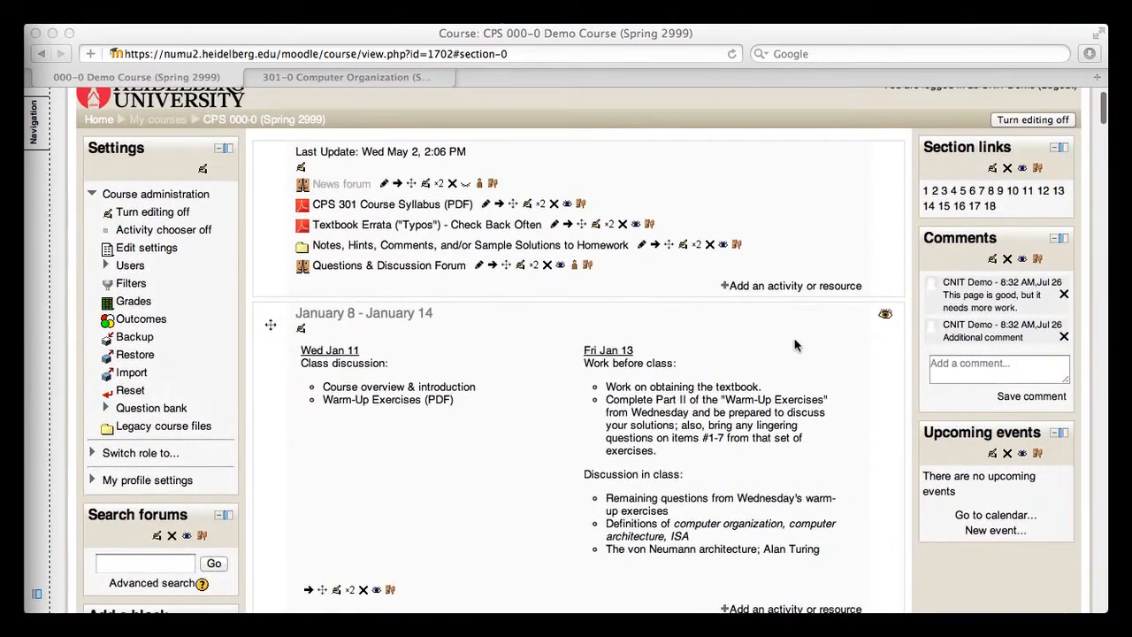
# Read the Assignment help in the top section's activity chooser, and add a Page resource to that section.
pyautogui.click(782, 299)
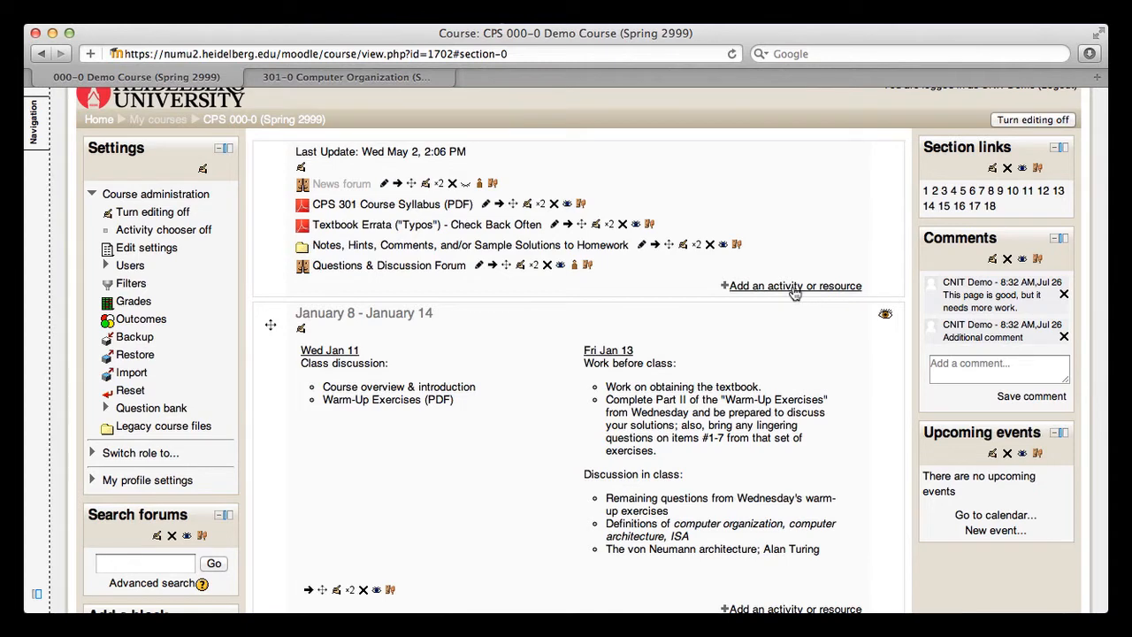
pyautogui.click(794, 287)
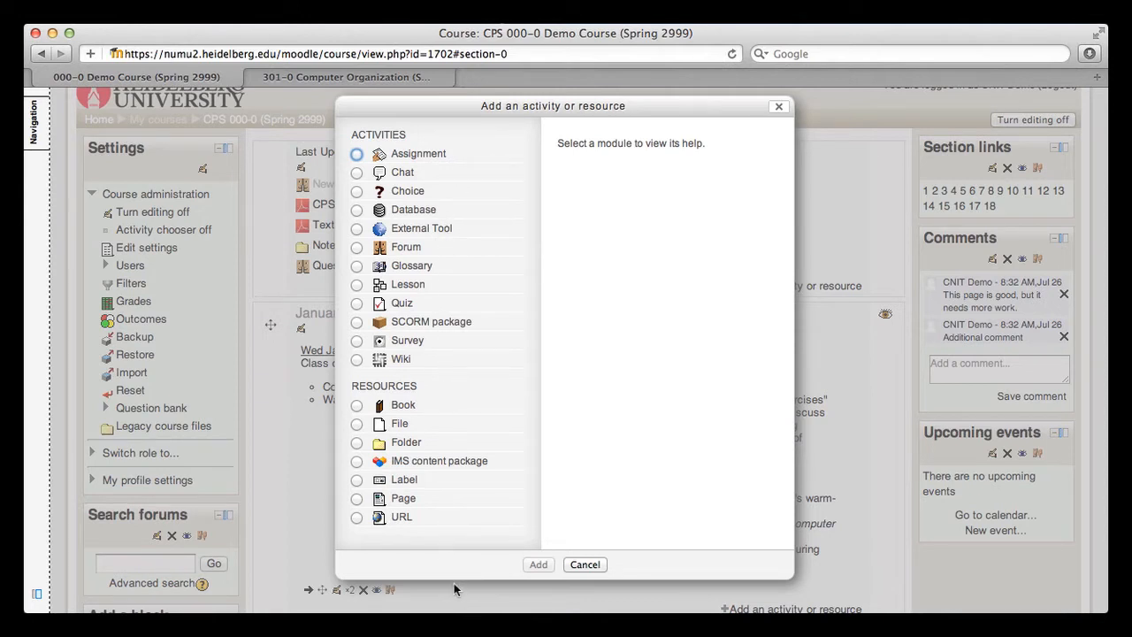
pyautogui.click(357, 155)
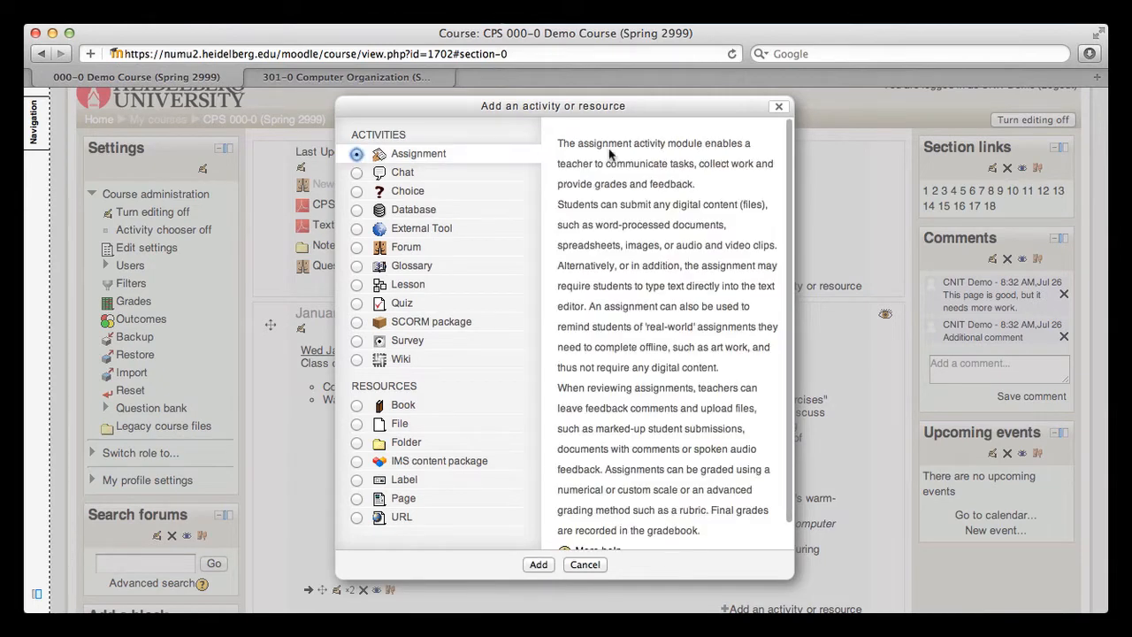
pyautogui.scroll(-2, 675, 314)
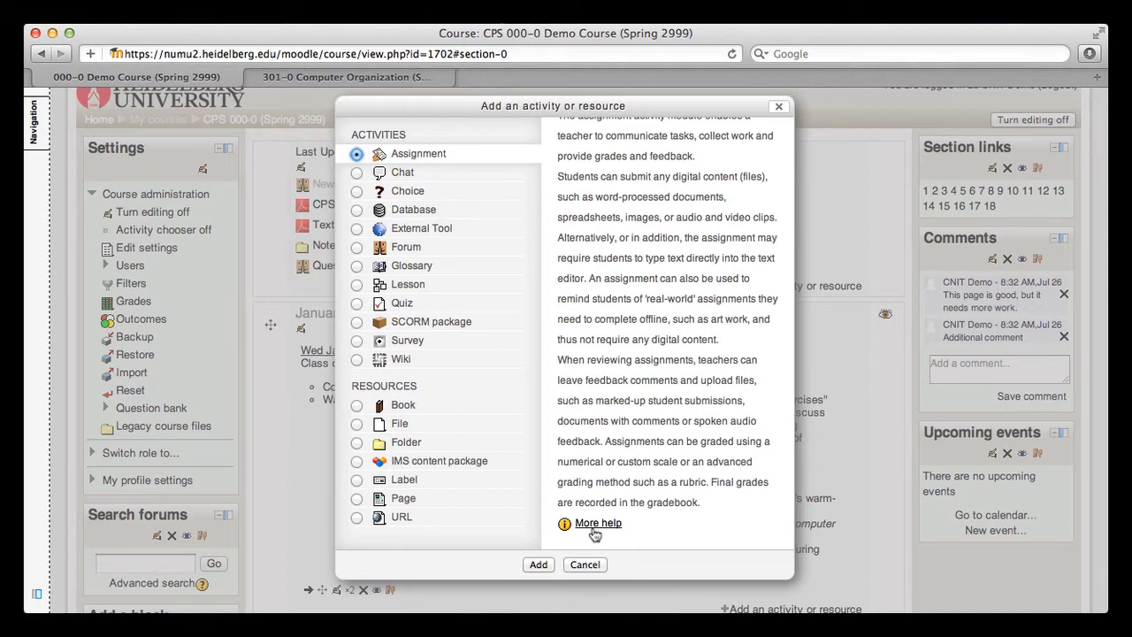
pyautogui.click(357, 499)
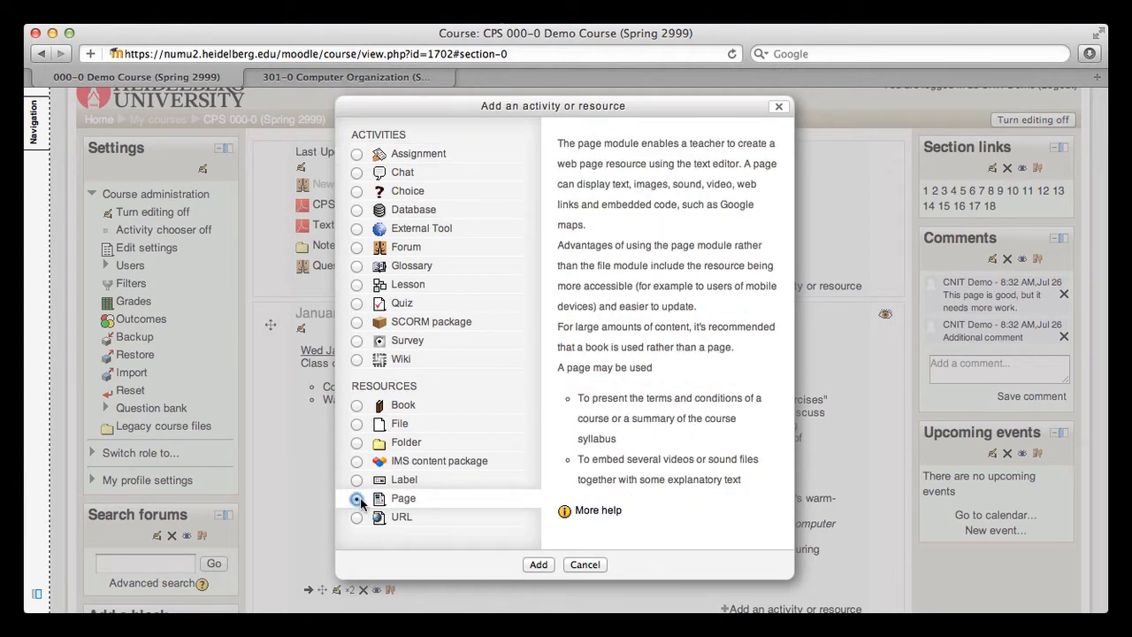
pyautogui.click(538, 565)
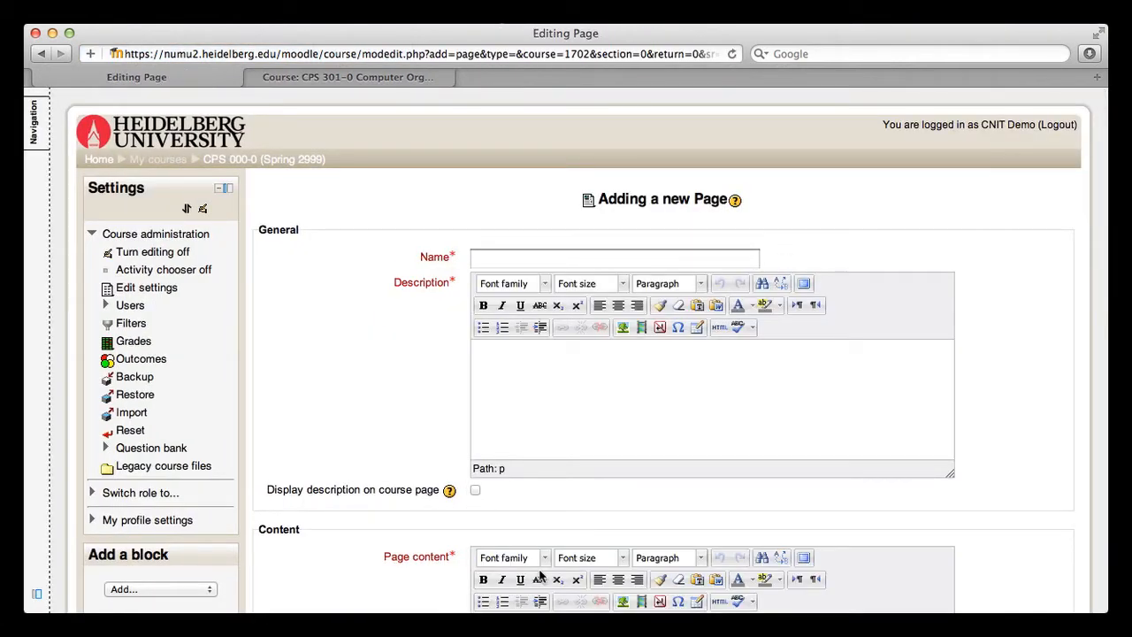
# Name the new page "Demo Page" and enter the description "Page to demonstrate "Add a page" feature.".
pyautogui.scroll(-6, 651, 416)
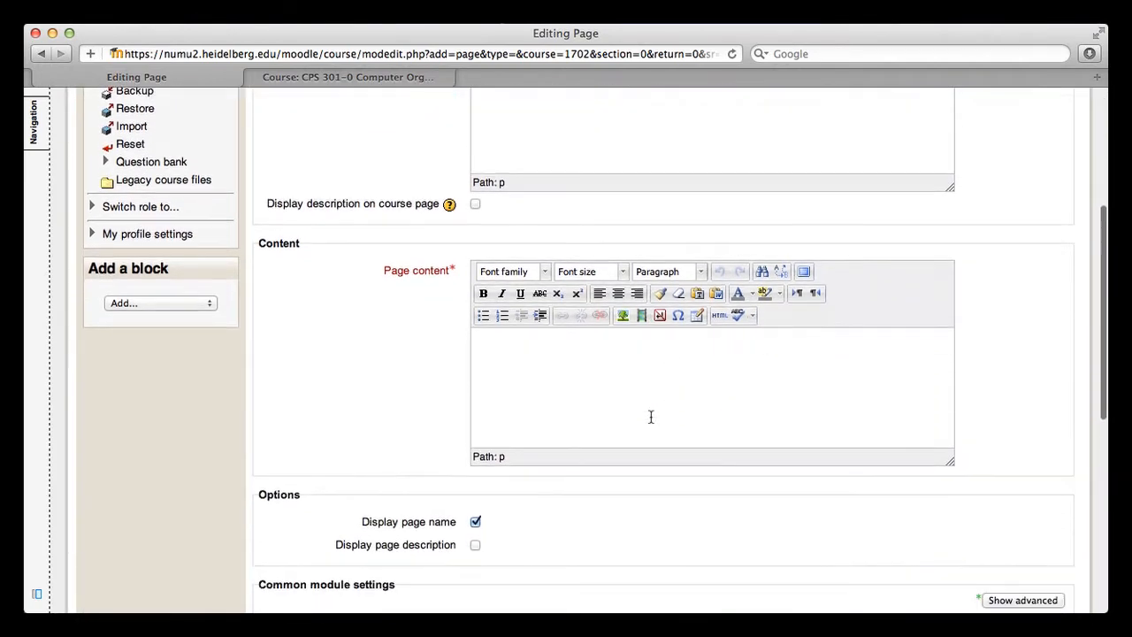
pyautogui.scroll(4, 651, 416)
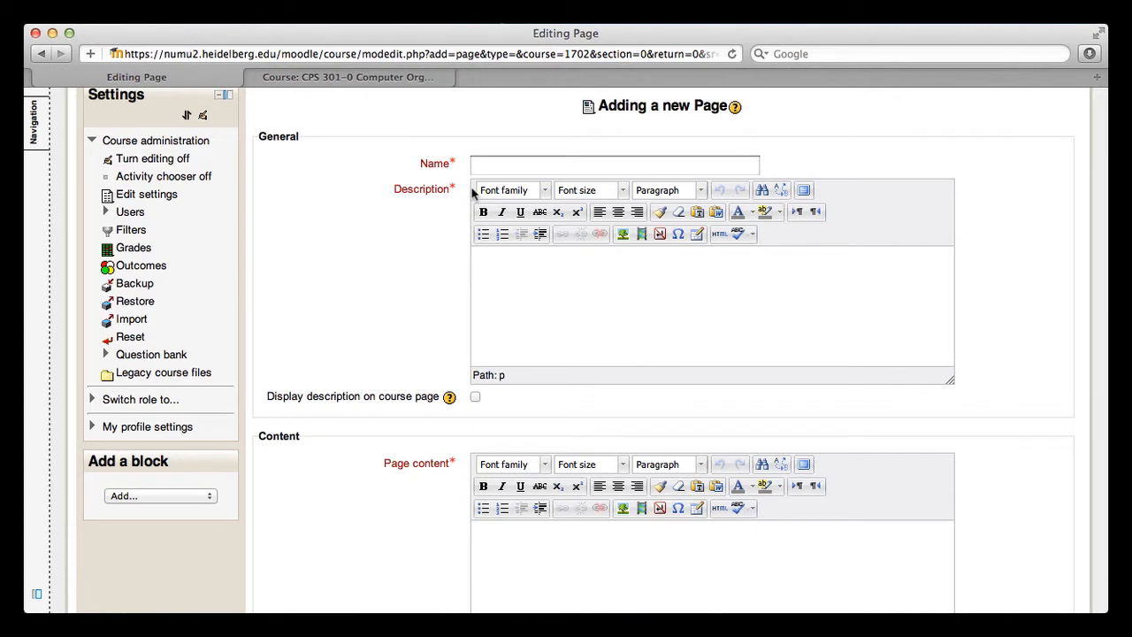
pyautogui.click(518, 161)
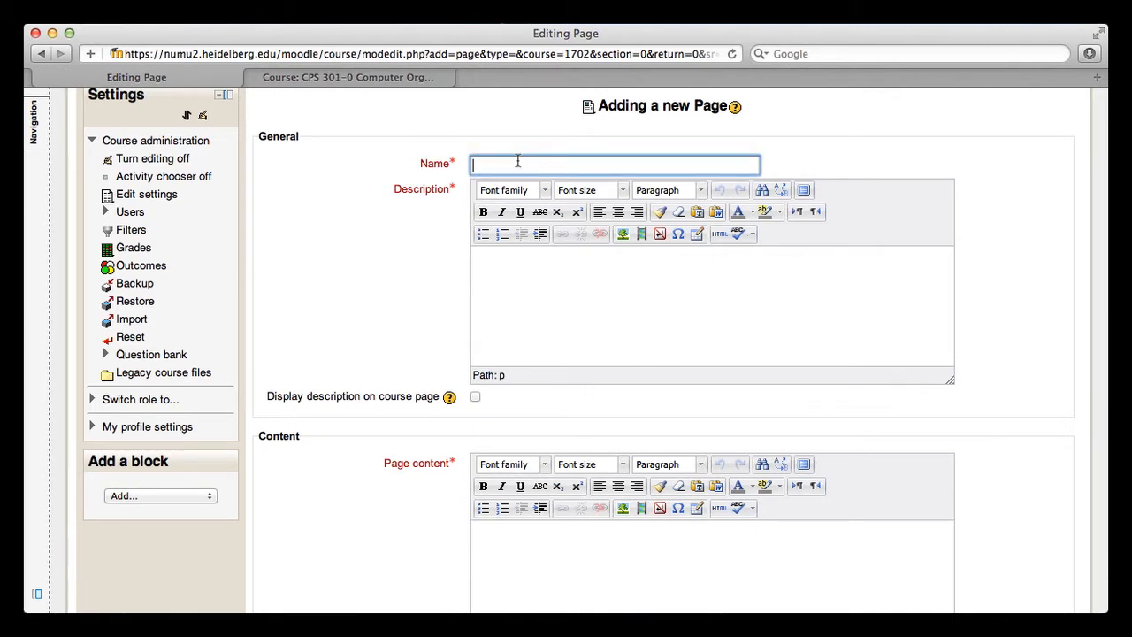
pyautogui.write('Demo Page')
pyautogui.click(632, 255)
pyautogui.write('Page t')
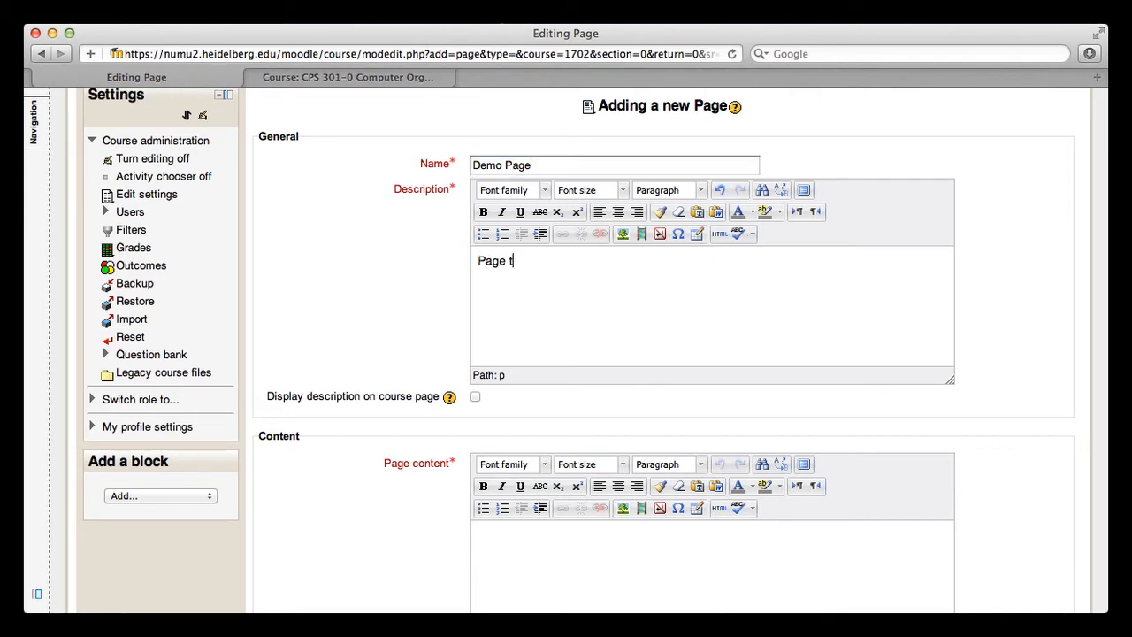
pyautogui.write('o demonstrate "Add')
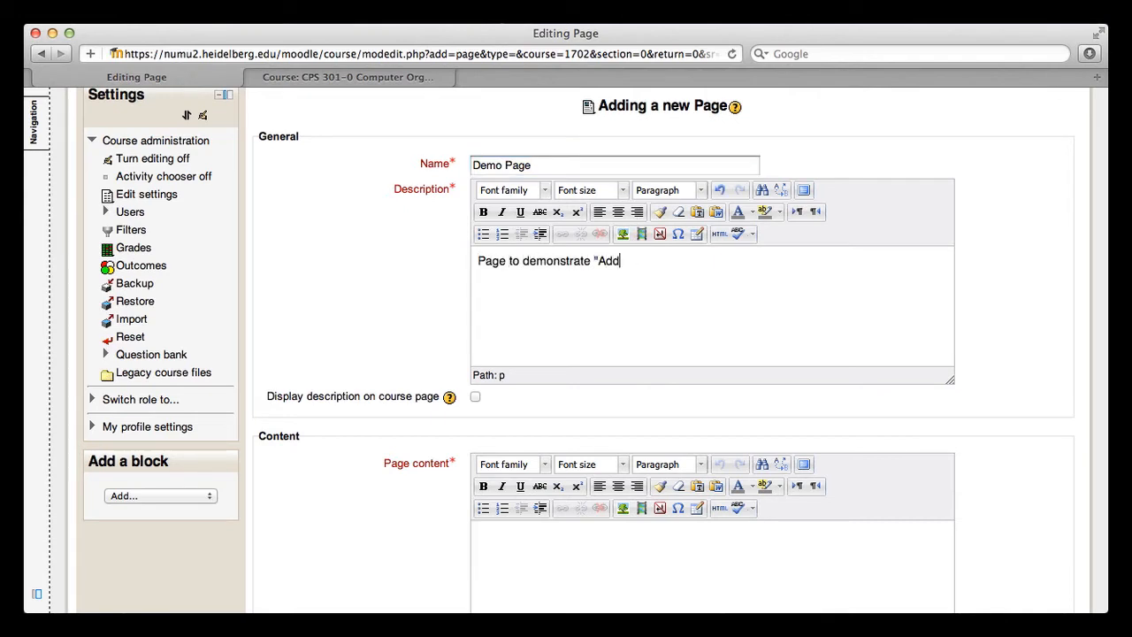
pyautogui.write(' a page" feature.')
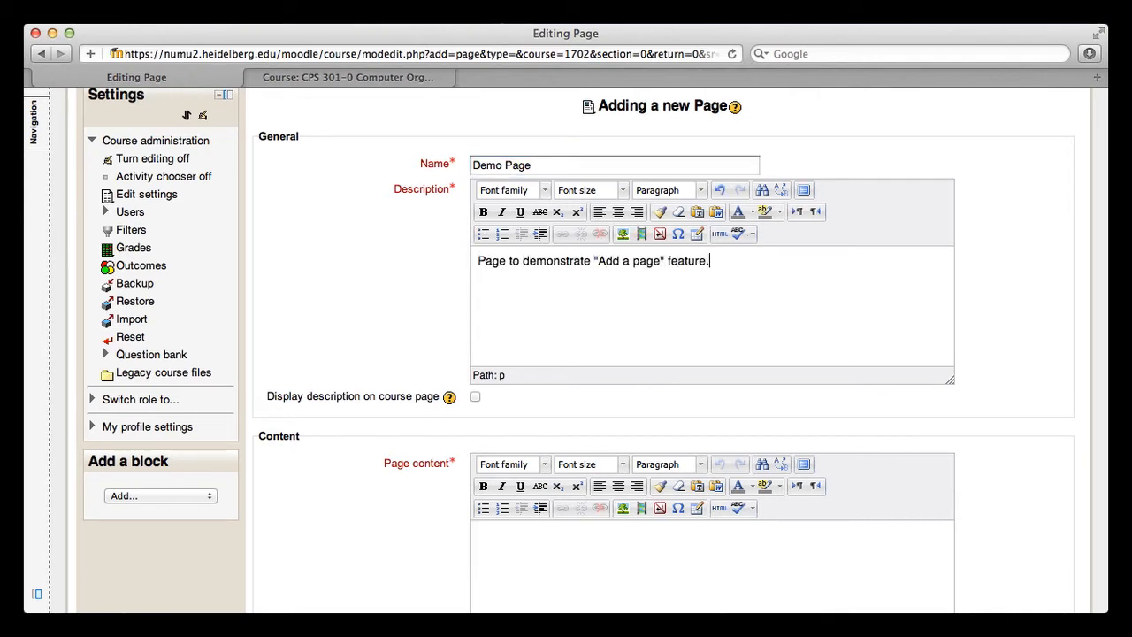
# Enter the page content "Here is my page." followed by "Do you like it?" as a separate paragraph.
pyautogui.scroll(-1, 721, 497)
pyautogui.scroll(-2, 719, 491)
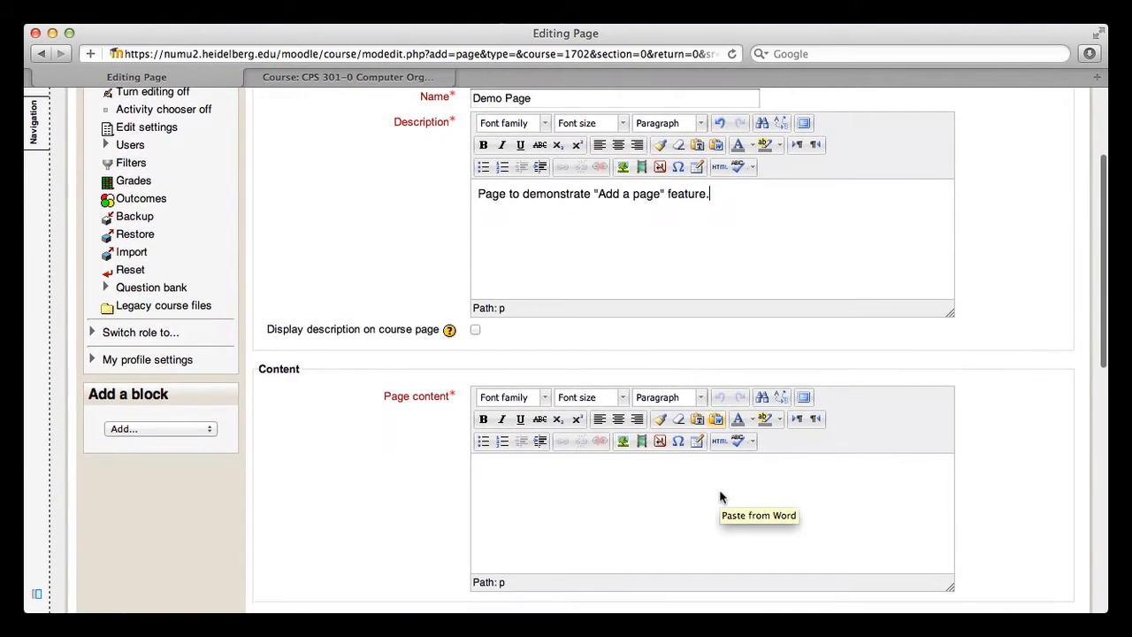
pyautogui.click(677, 492)
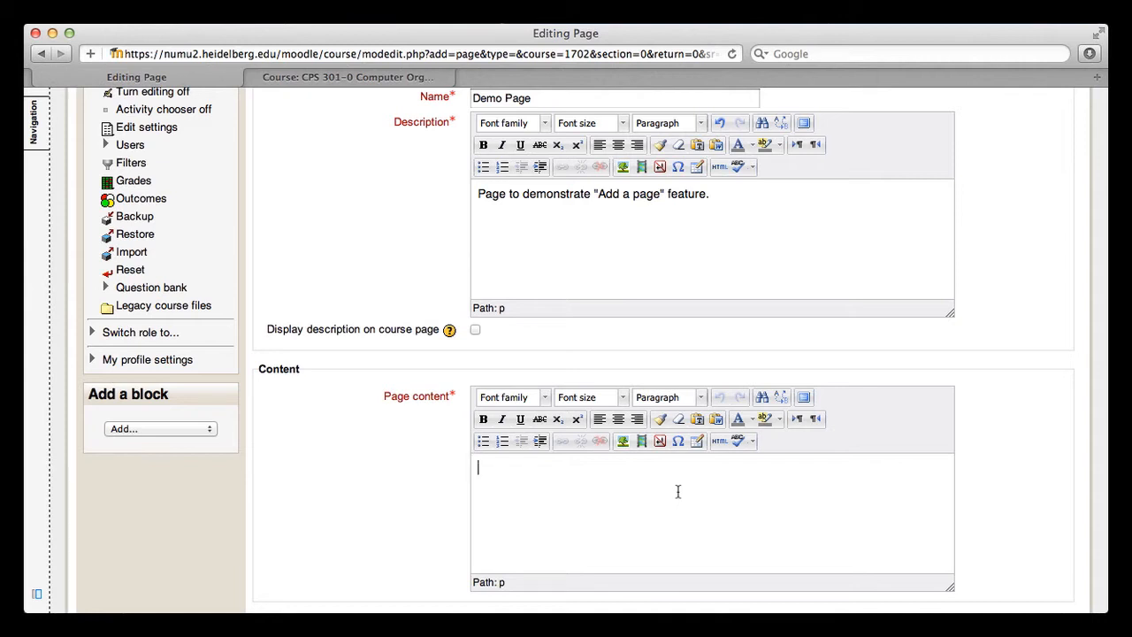
pyautogui.write('Here a')
pyautogui.press('BackSpace')
pyautogui.write('is my page.')
pyautogui.press('Return')
pyautogui.write('Do')
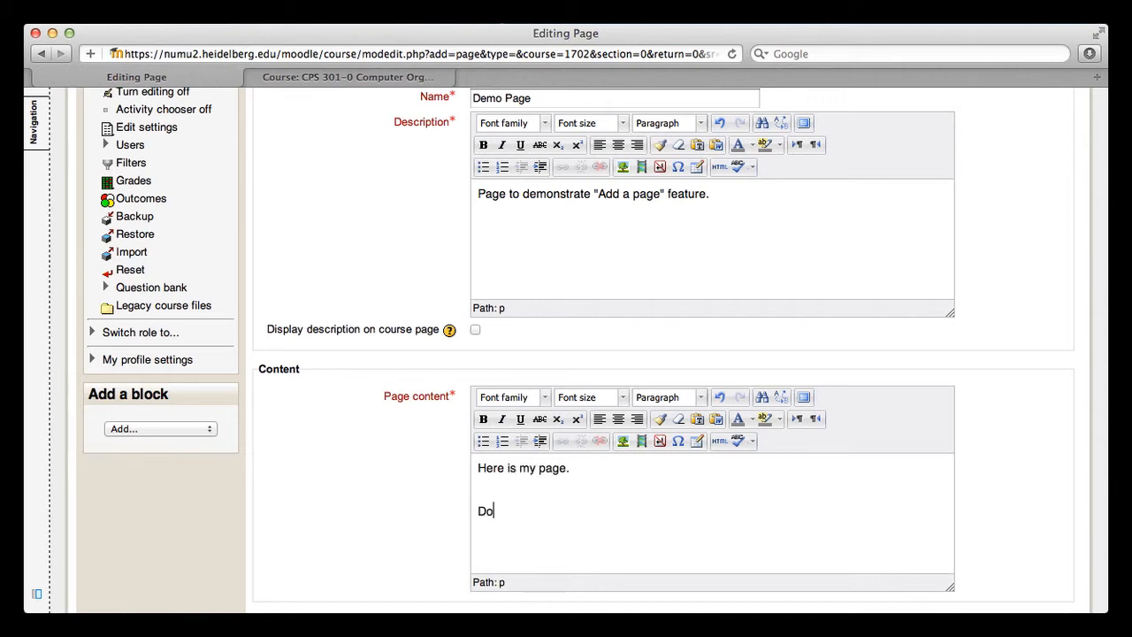
pyautogui.write(' you like it?')
# Center the line "Do you like it?" and format the word "like" in red with a larger font size.
pyautogui.click(618, 419)
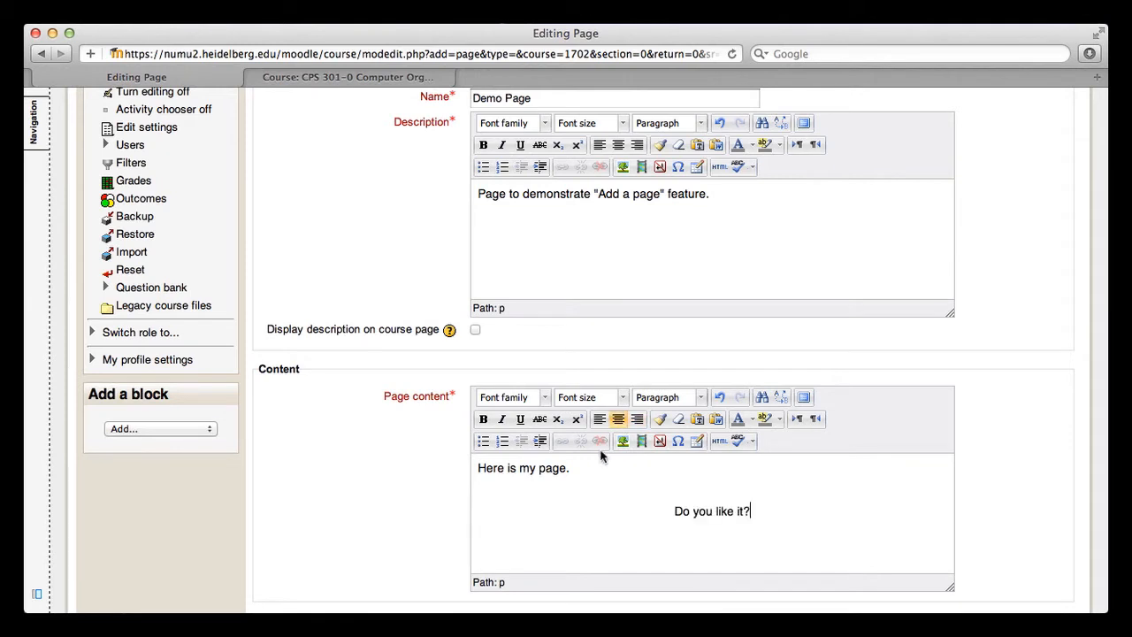
pyautogui.doubleClick(724, 512)
pyautogui.click(752, 419)
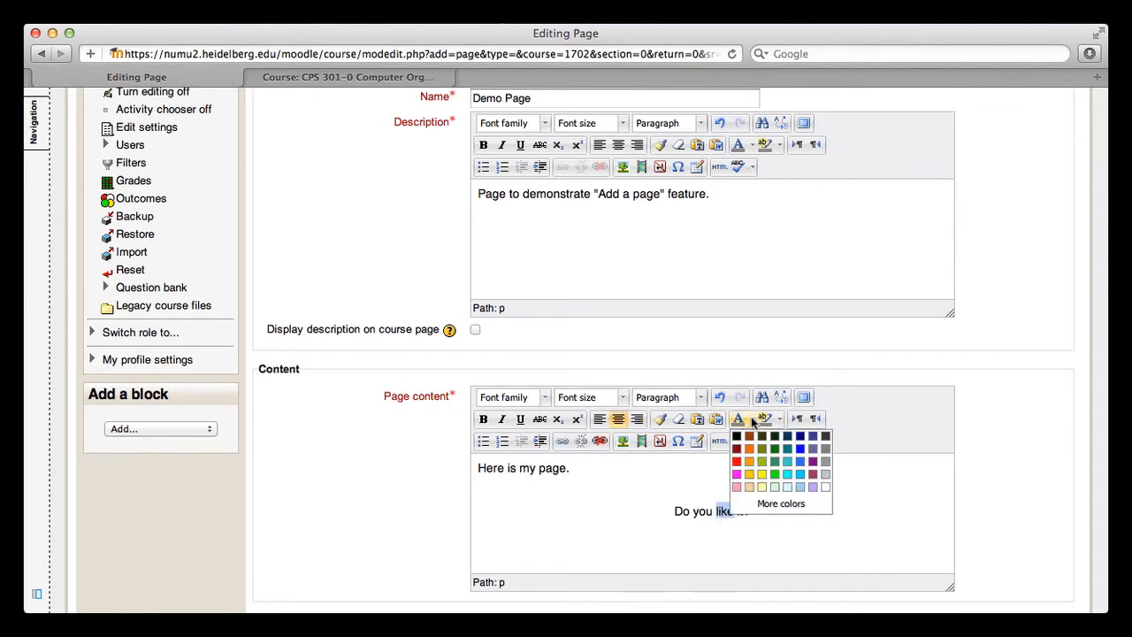
pyautogui.click(733, 471)
pyautogui.click(623, 397)
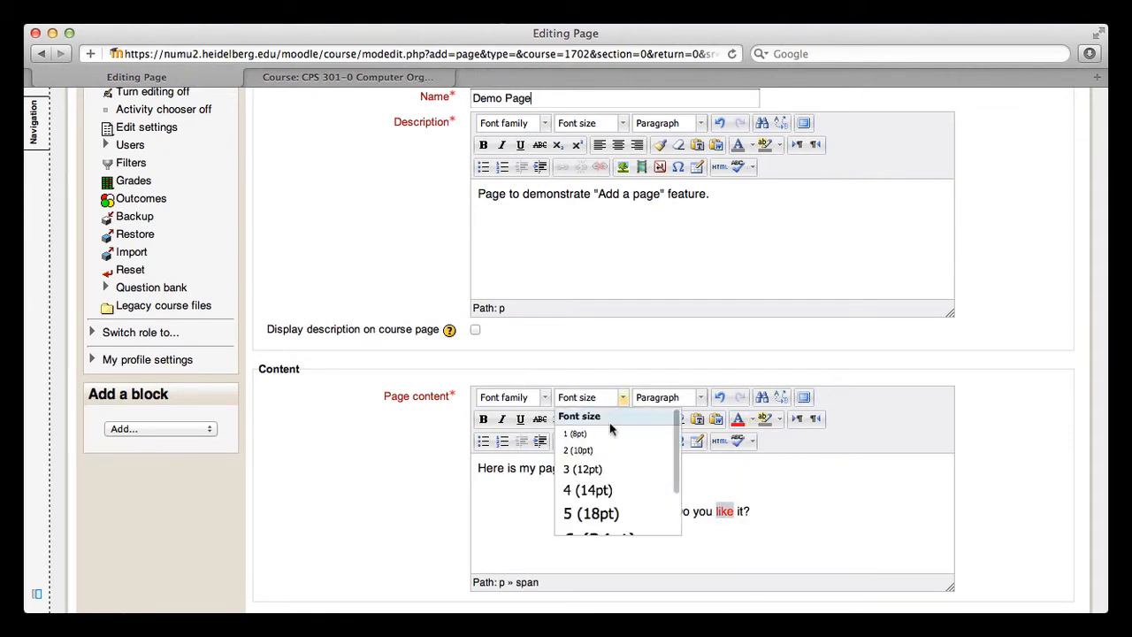
pyautogui.scroll(-3, 613, 509)
pyautogui.scroll(-1, 612, 510)
pyautogui.click(611, 482)
pyautogui.click(614, 500)
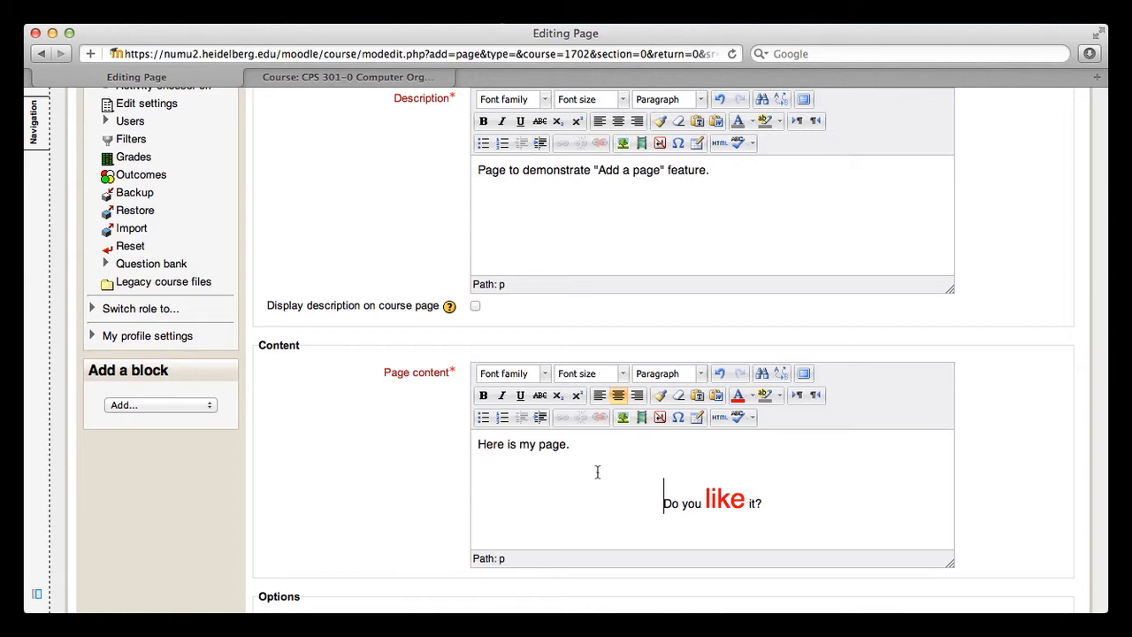
# Enable display of the page description and check the visibility choices, keeping the page set to Show.
pyautogui.scroll(-3, 597, 473)
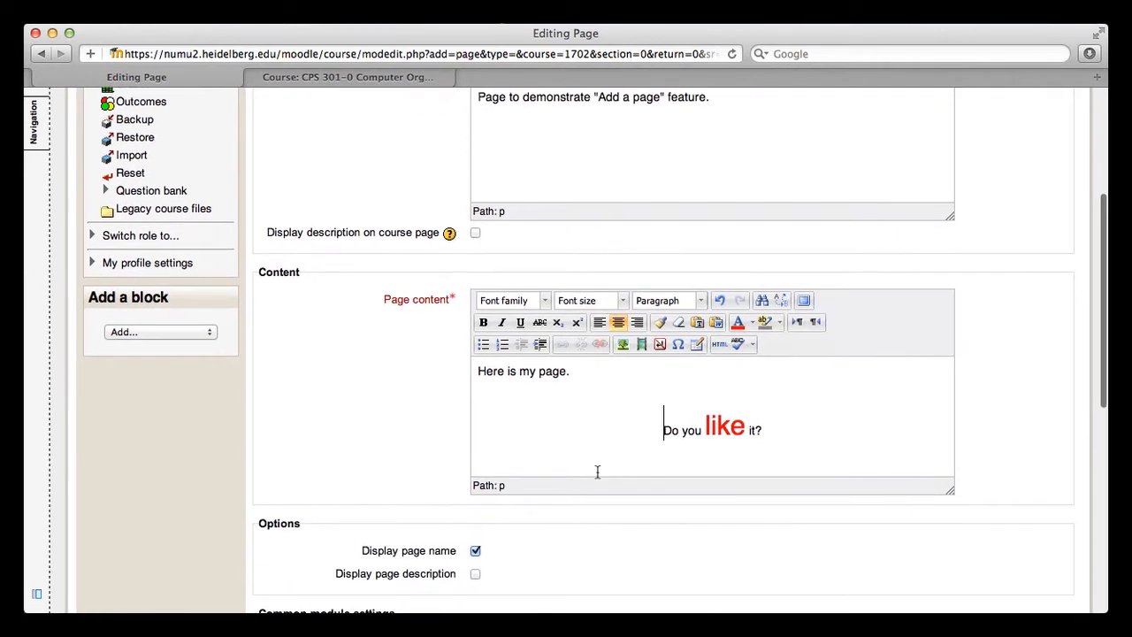
pyautogui.scroll(-1, 597, 472)
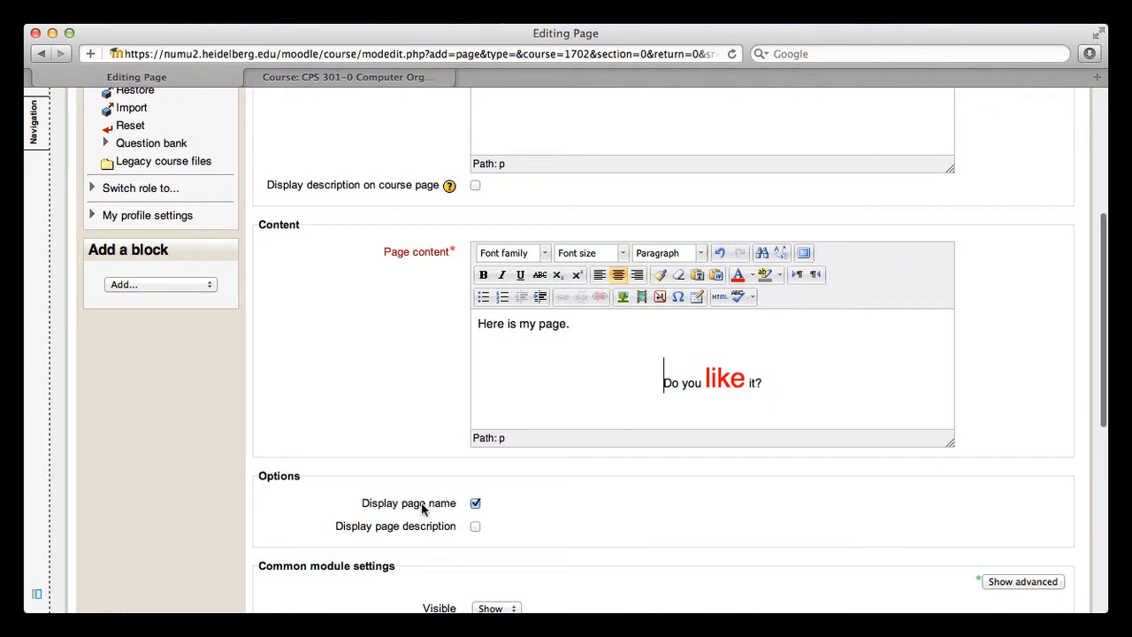
pyautogui.click(477, 528)
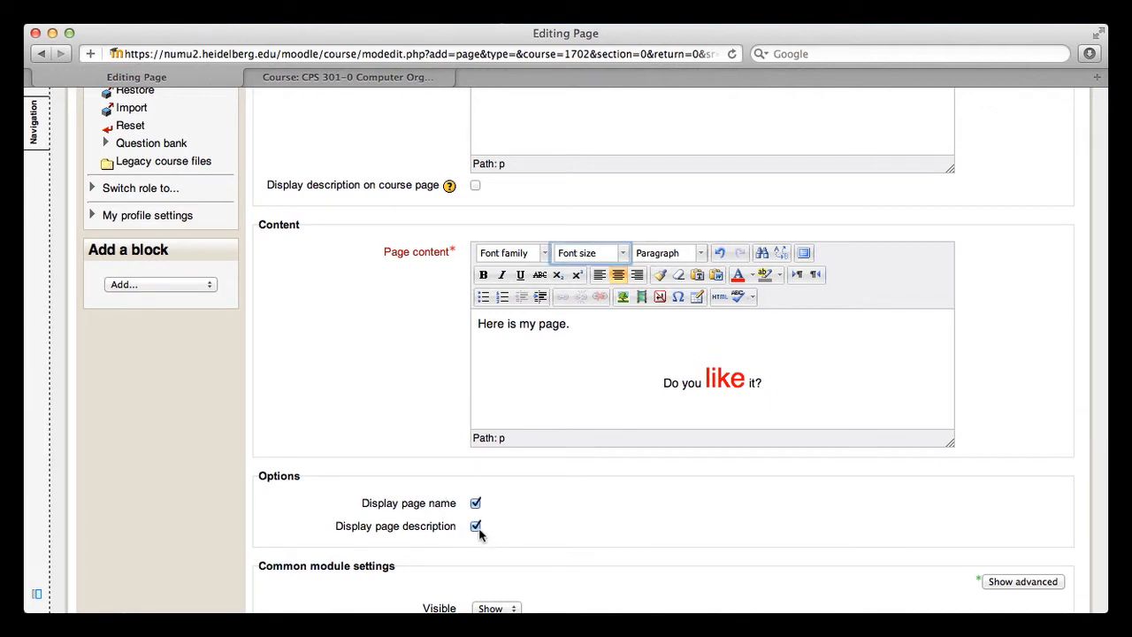
pyautogui.scroll(-3, 611, 526)
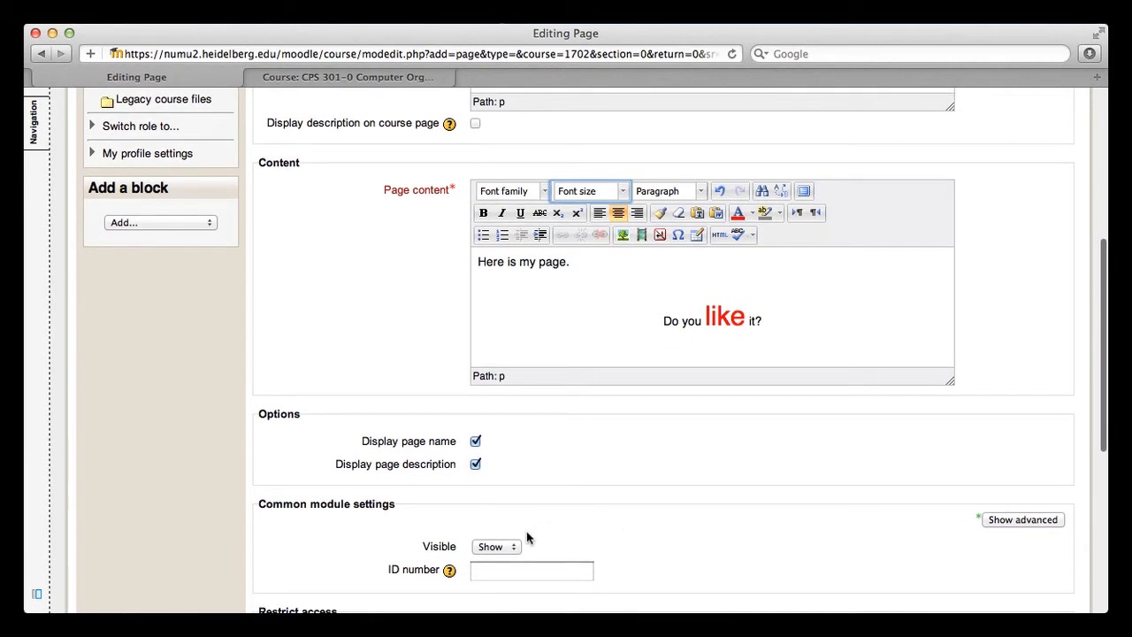
pyautogui.click(502, 548)
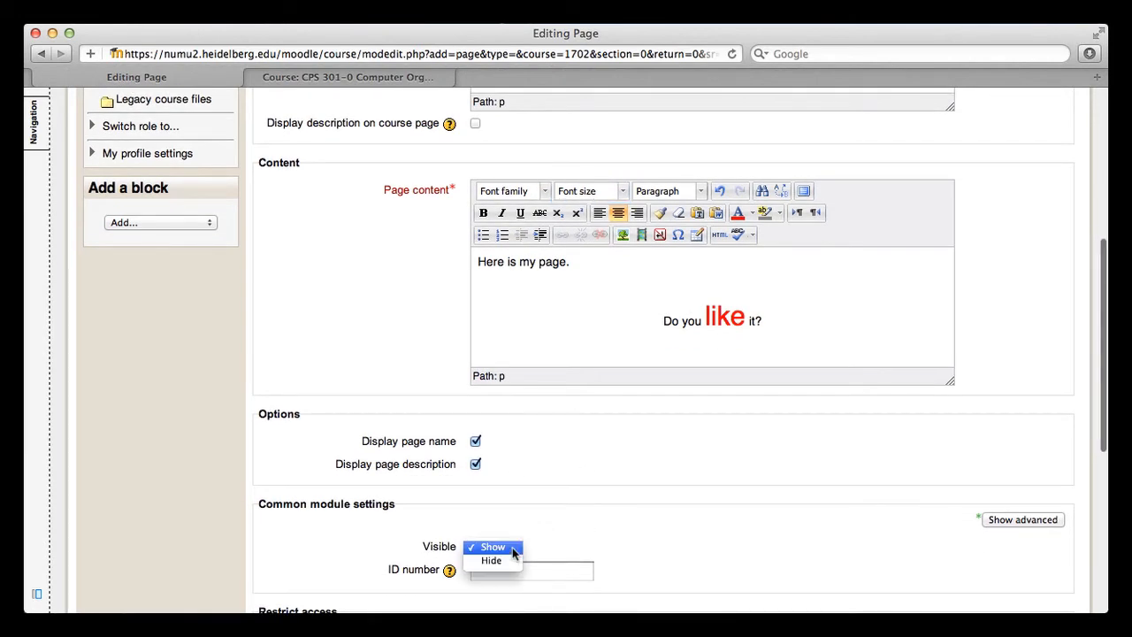
pyautogui.click(595, 549)
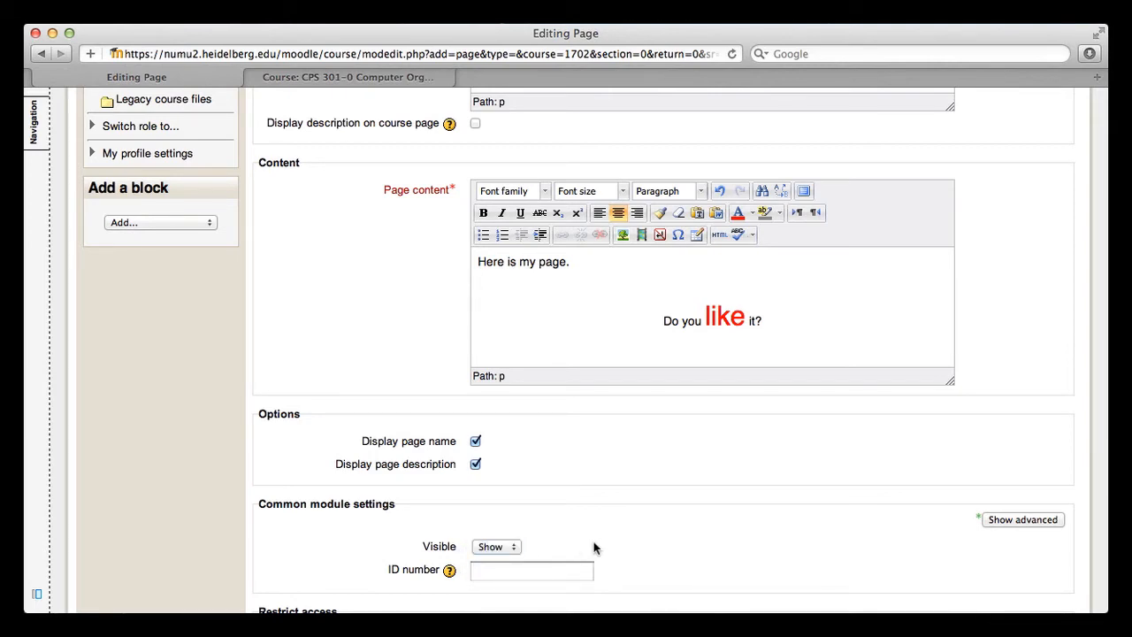
# Review the page's access restriction choices for grade condition and pre-access display, keeping "Show activity greyed-out, with restriction information".
pyautogui.scroll(-5, 595, 548)
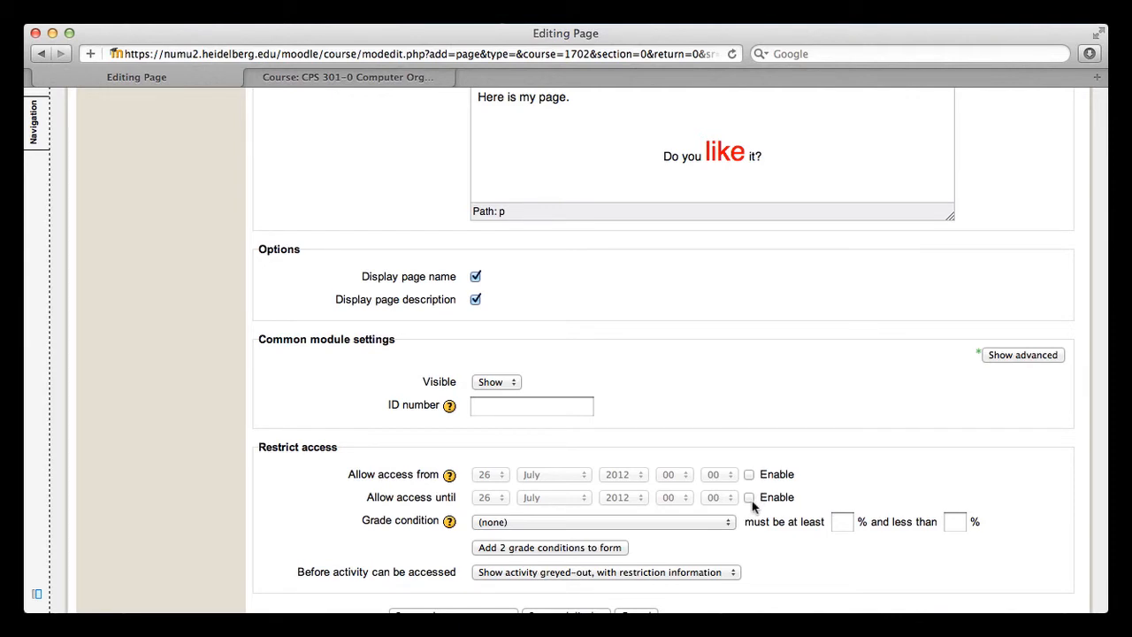
pyautogui.click(682, 524)
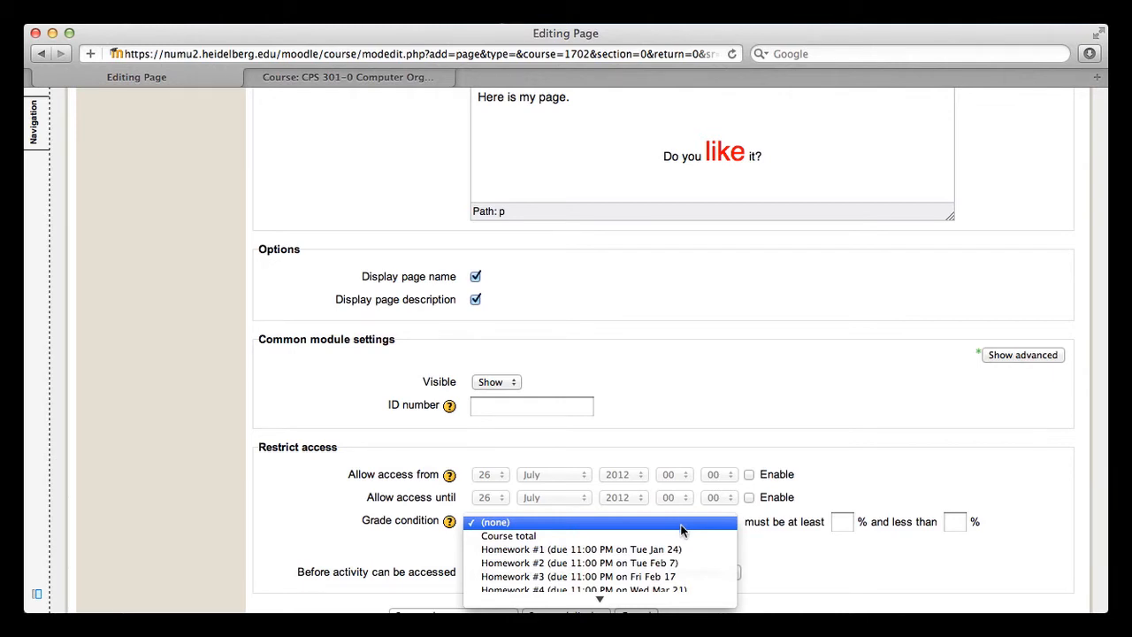
pyautogui.click(341, 541)
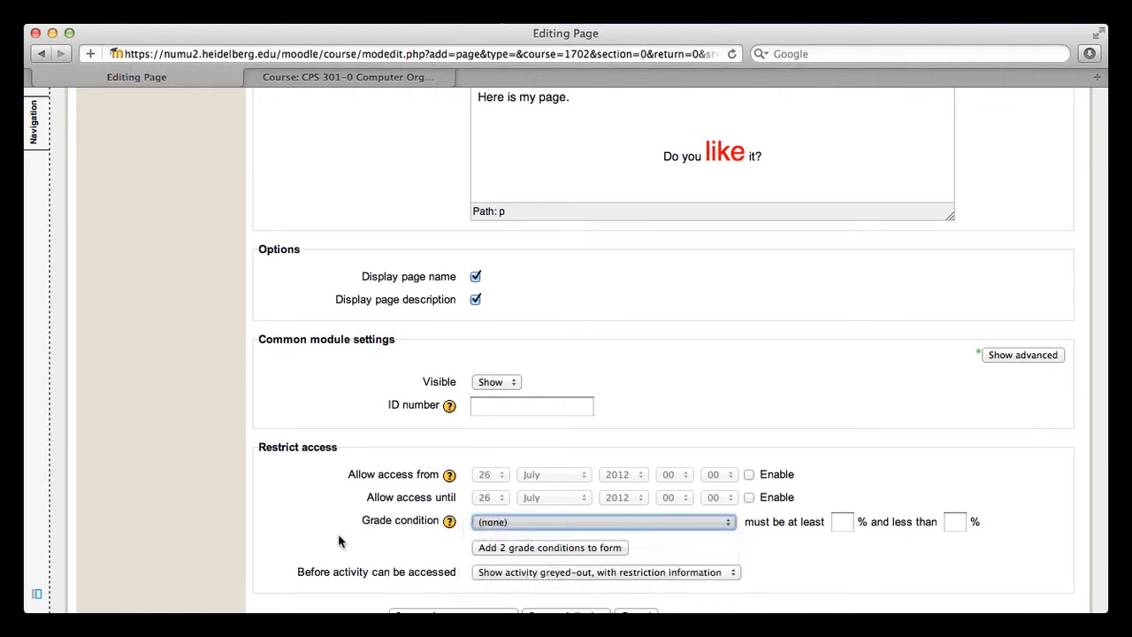
pyautogui.click(706, 574)
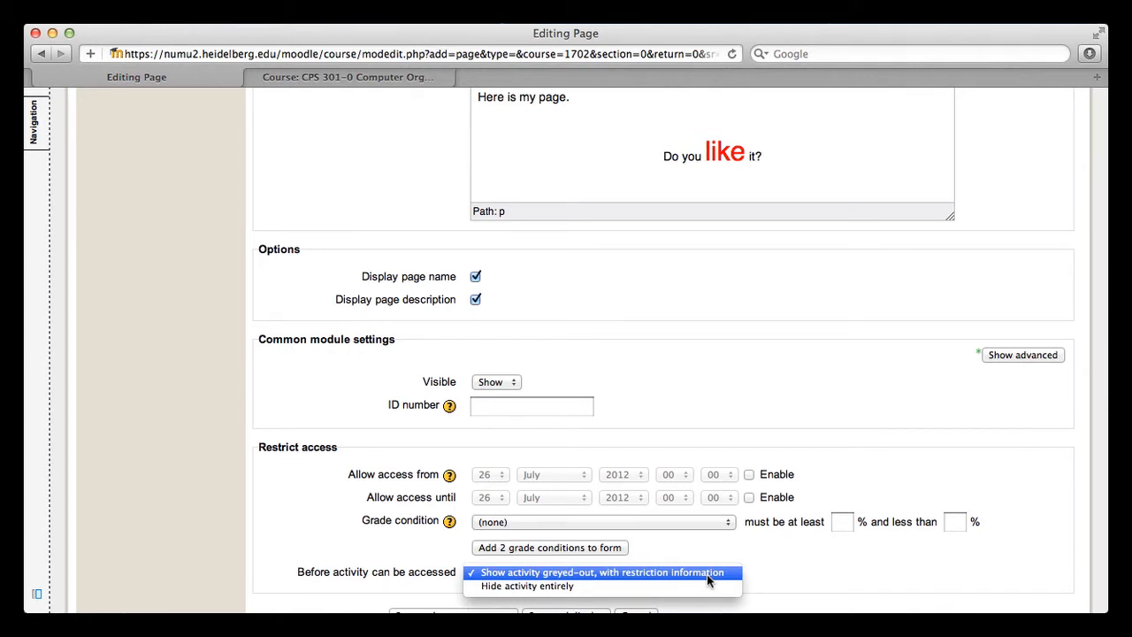
pyautogui.click(707, 574)
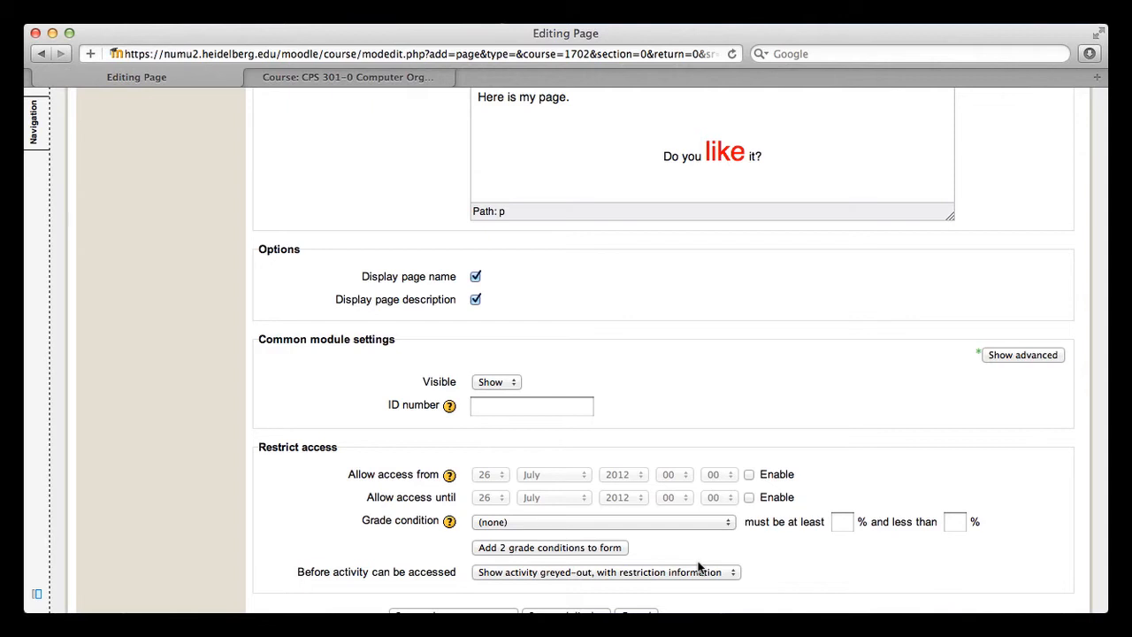
# Save and display the page, and check its title and description.
pyautogui.scroll(-3, 699, 567)
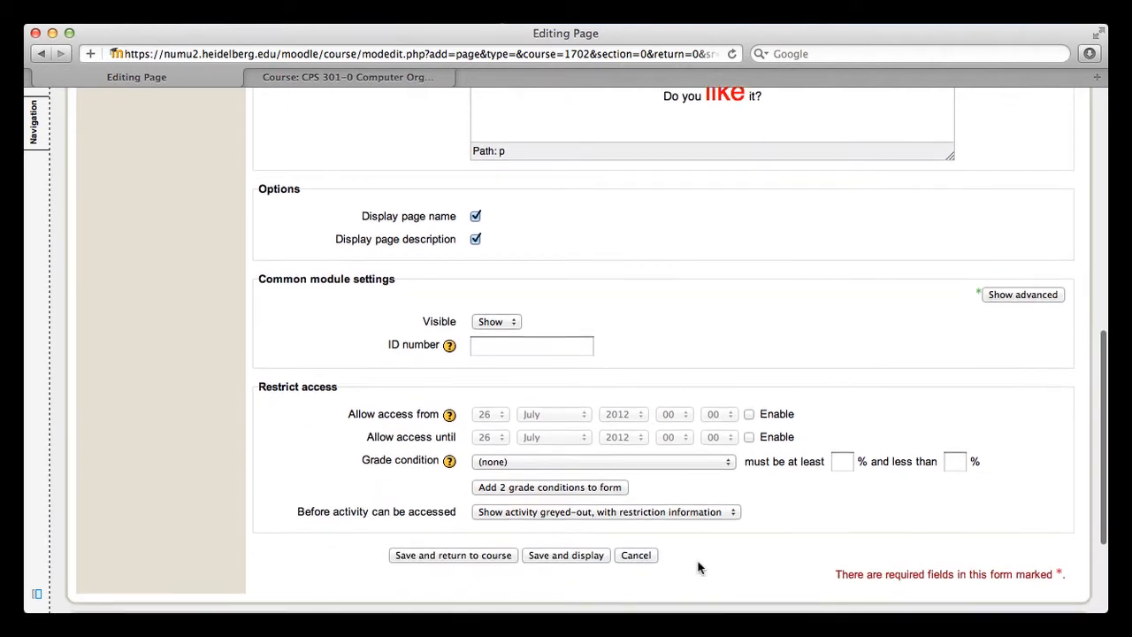
pyautogui.click(583, 536)
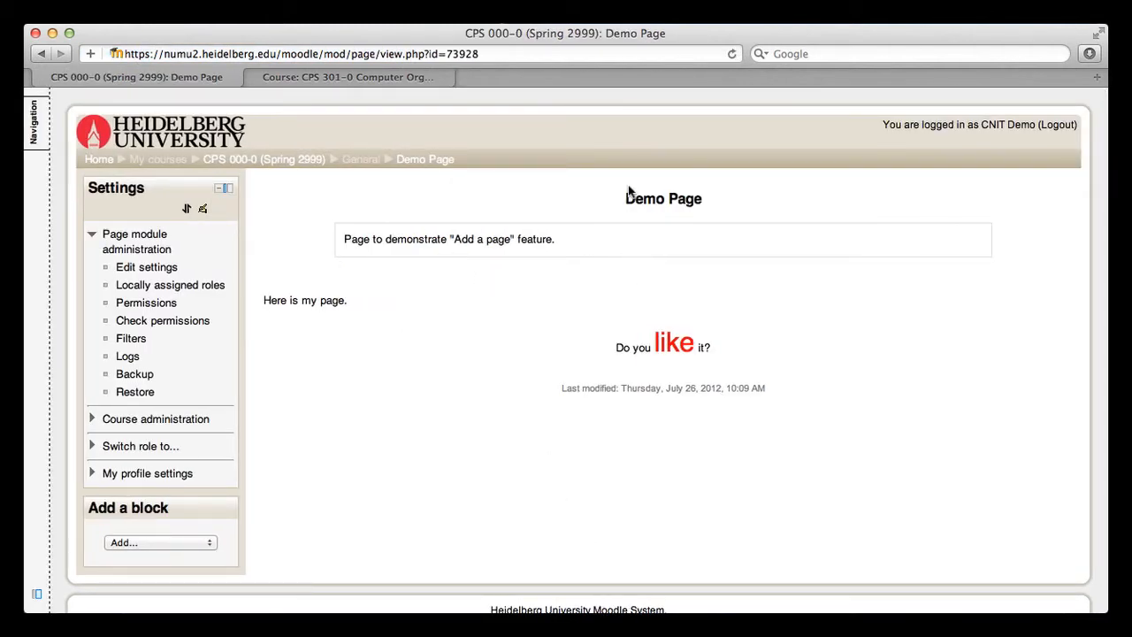
pyautogui.moveTo(629, 192); pyautogui.dragTo(705, 190)
pyautogui.click(557, 245)
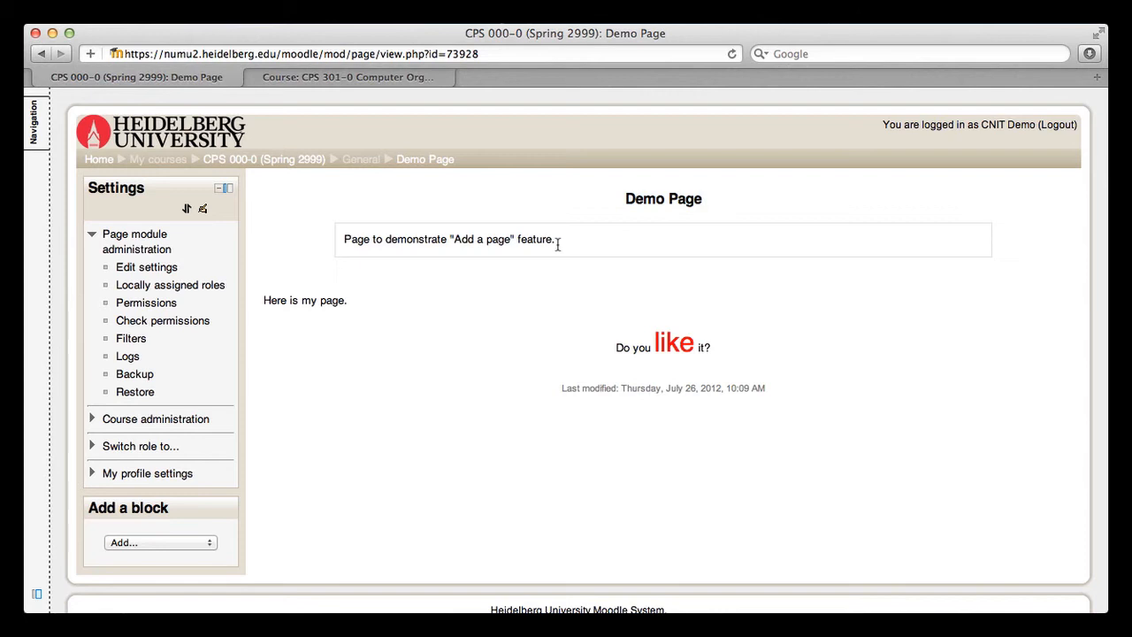
pyautogui.tripleClick(344, 240)
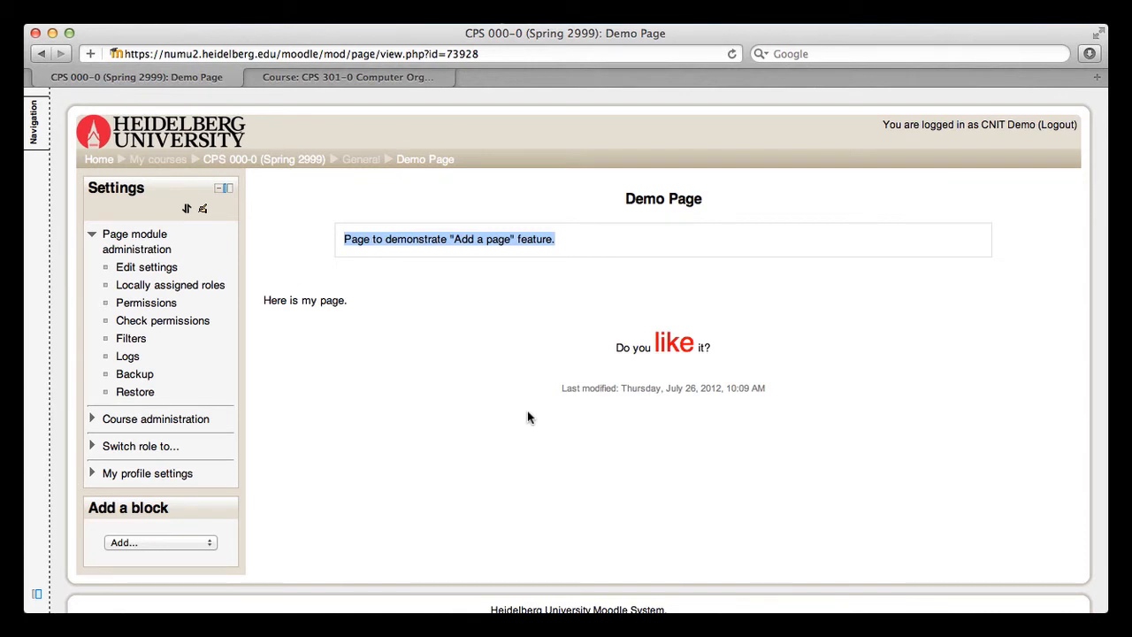
# Return to the course page and look over the Demo Page's update form, leaving it without making changes.
pyautogui.click(276, 160)
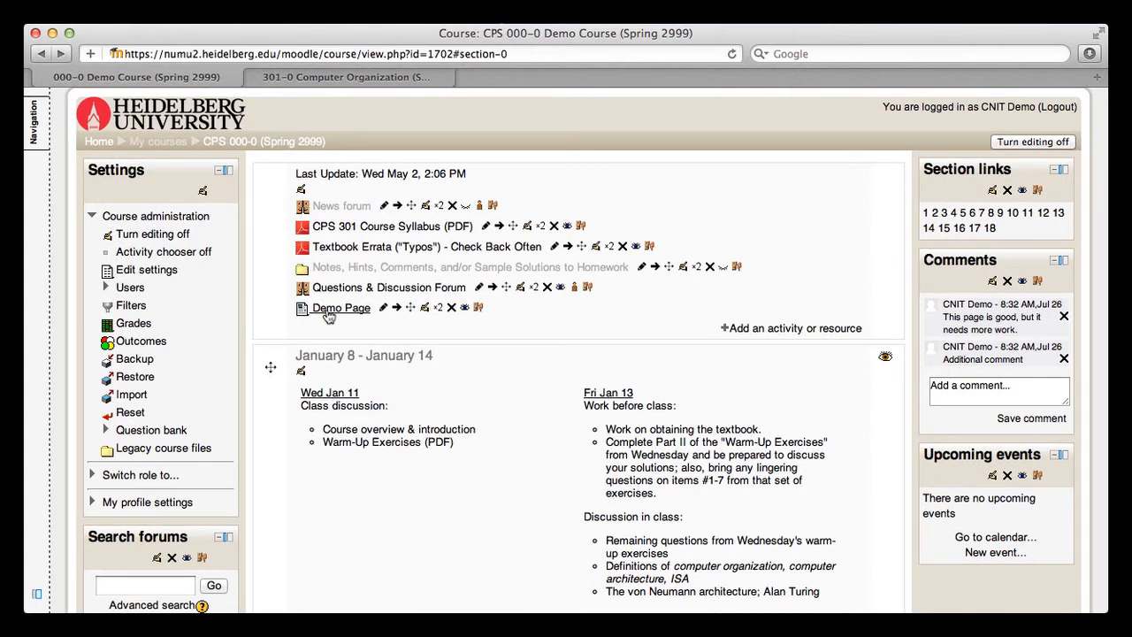
pyautogui.click(424, 311)
pyautogui.scroll(-5, 482, 386)
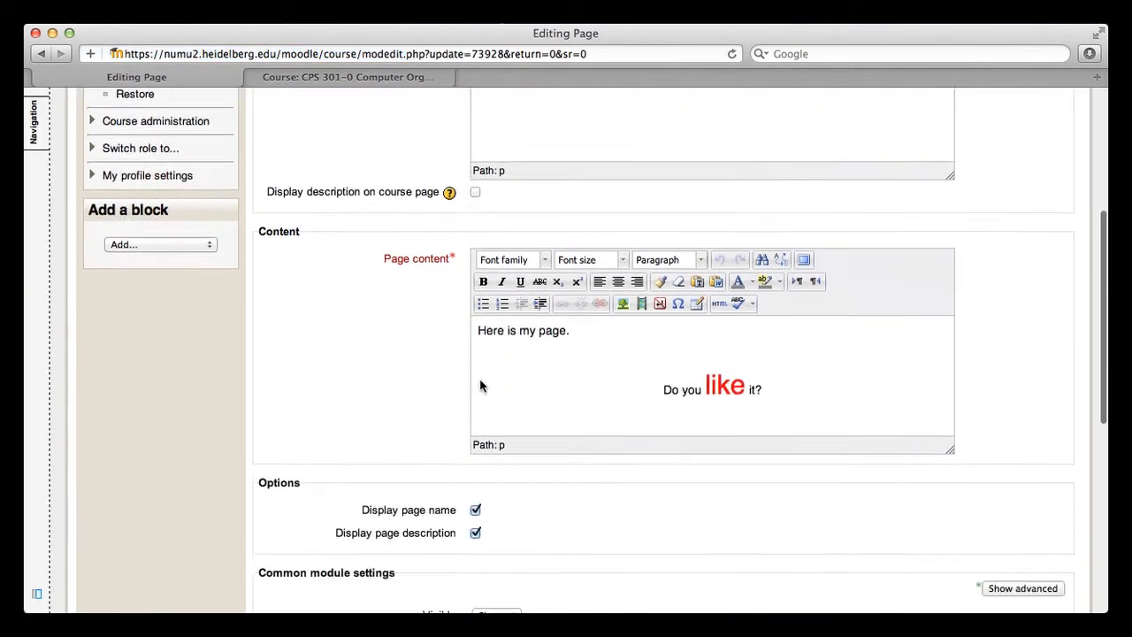
pyautogui.scroll(5, 480, 386)
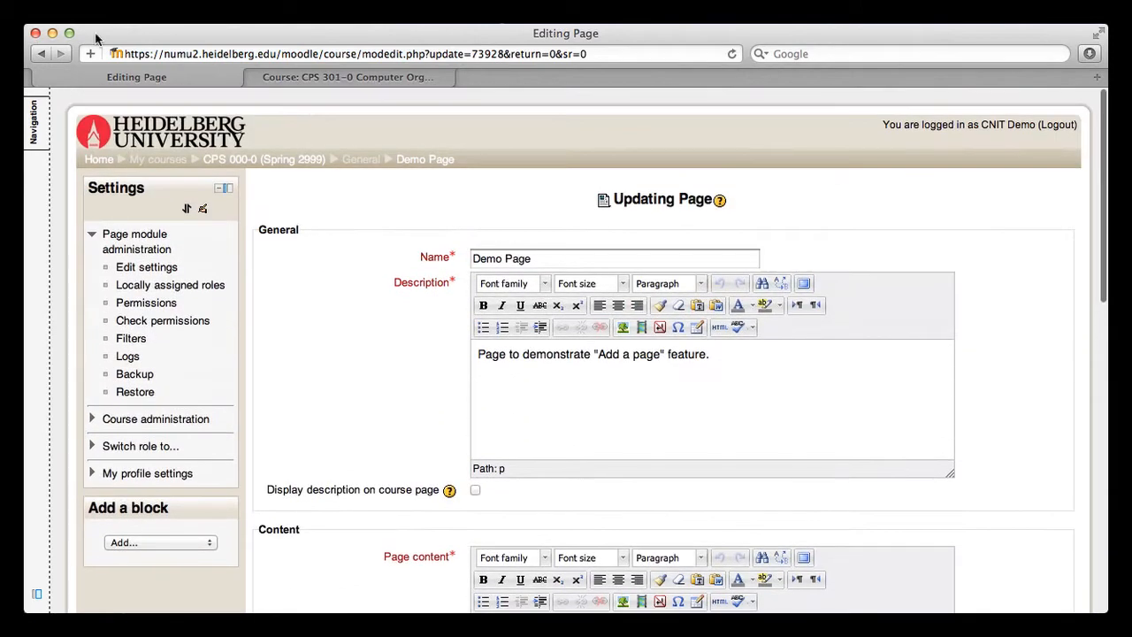
pyautogui.click(46, 53)
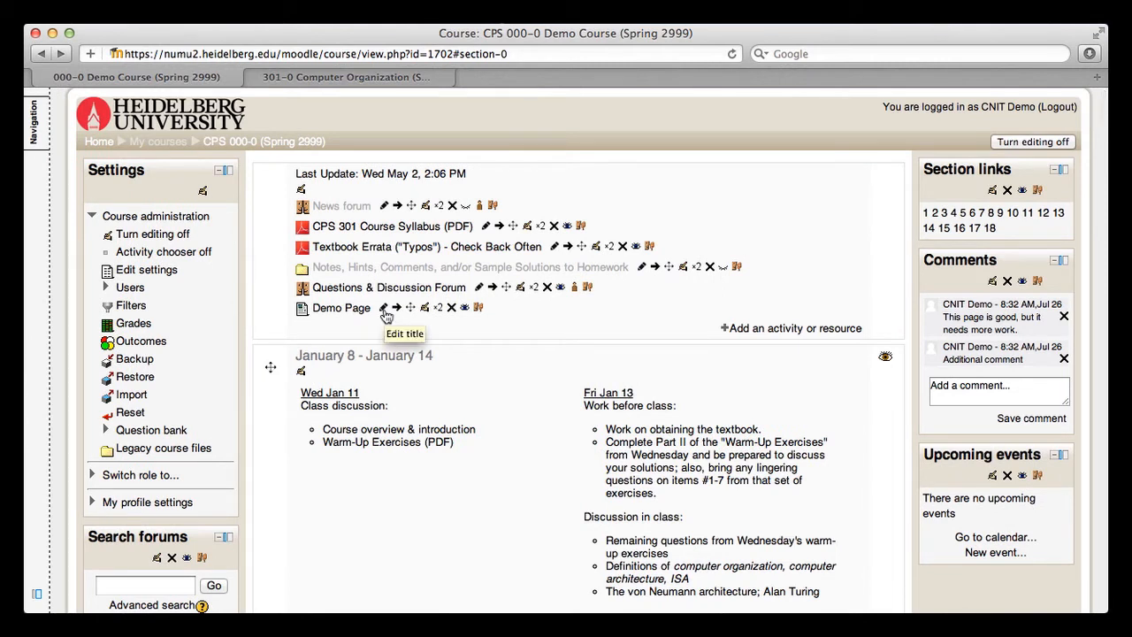
# Rename the Demo Page to "Demonstration Page" by editing its title directly on the course page.
pyautogui.click(386, 314)
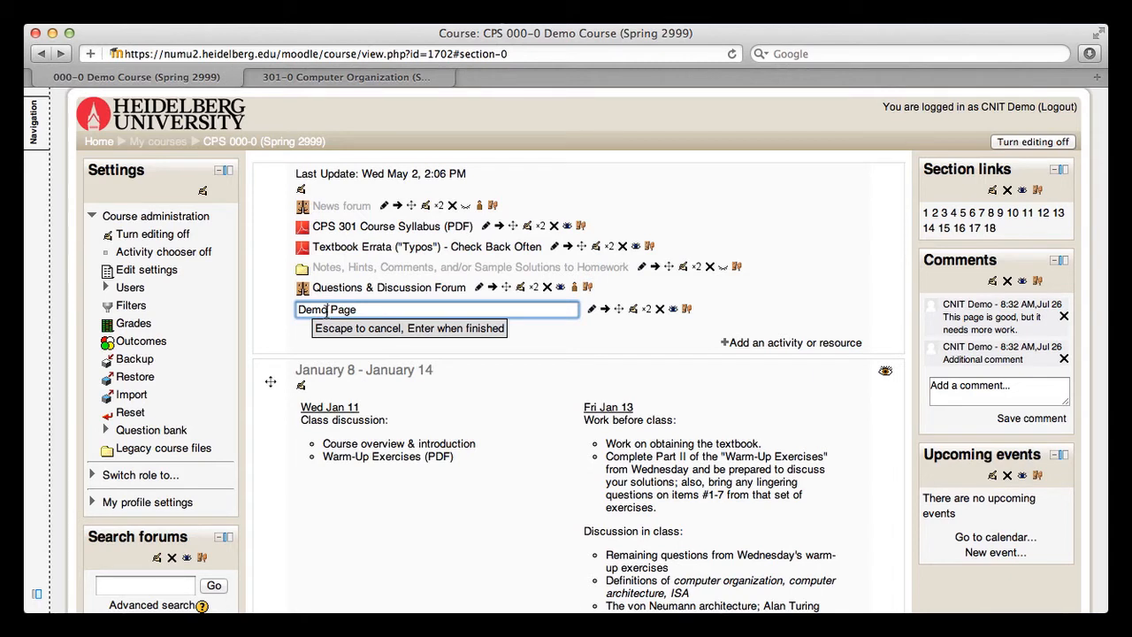
pyautogui.write('nstration')
pyautogui.press('Return')
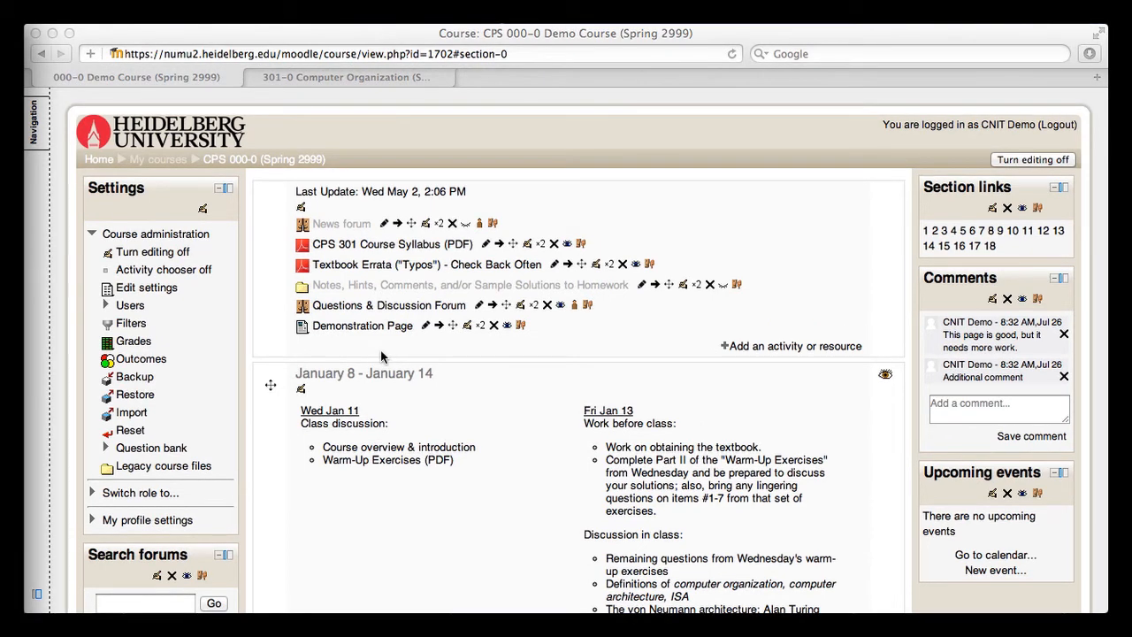
# Add a Label resource with the text "This is my label" to the course's general section and save it.
pyautogui.scroll(-5, 381, 357)
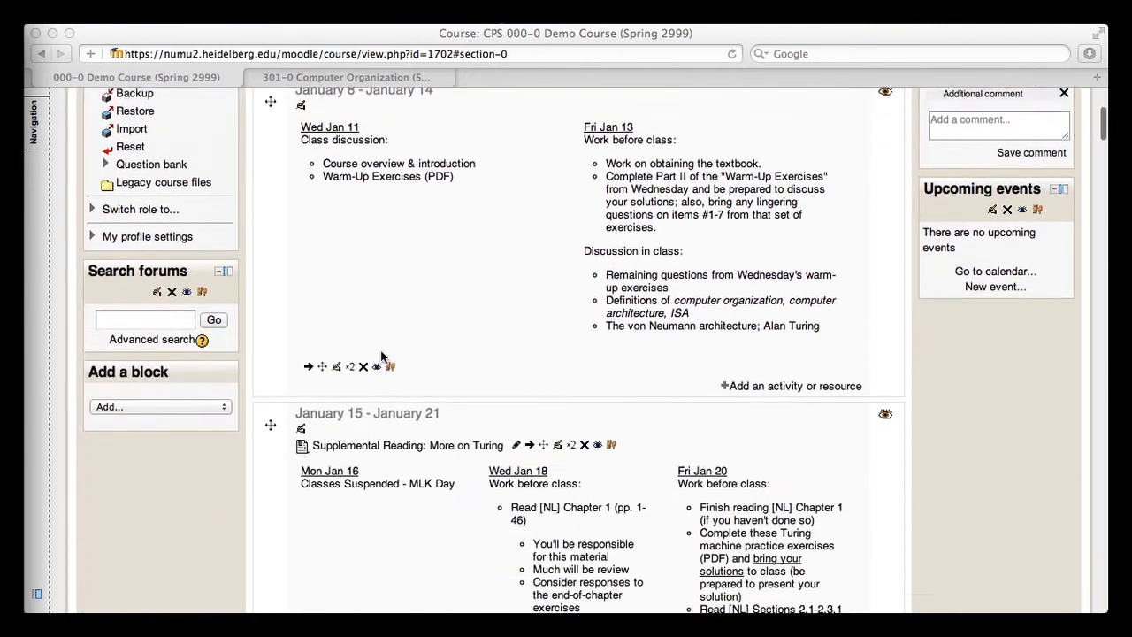
pyautogui.scroll(5, 380, 356)
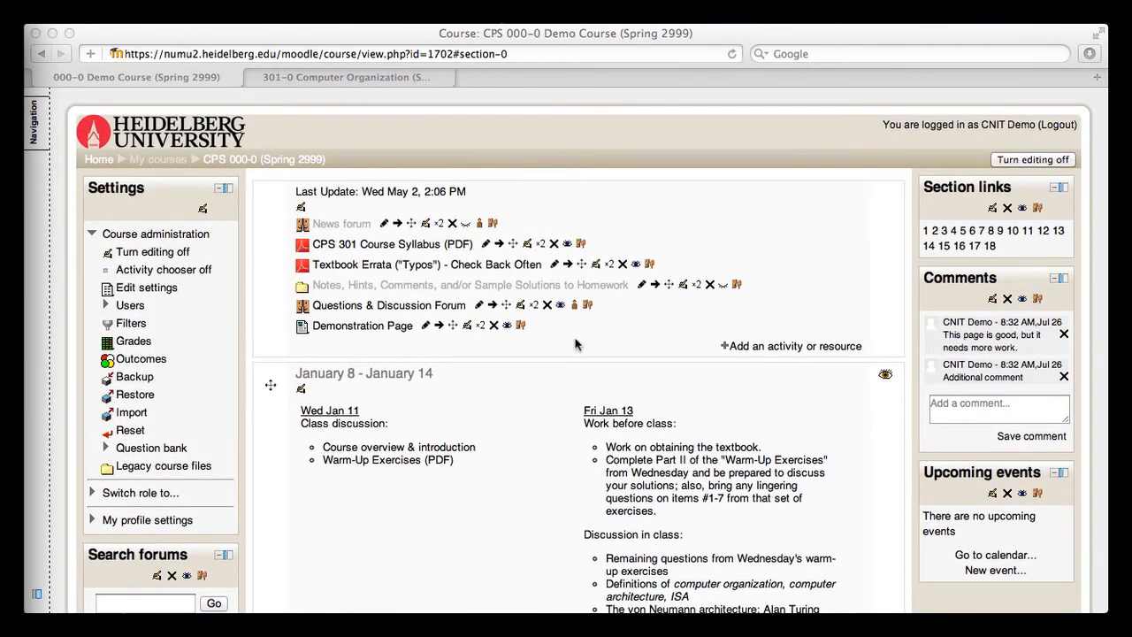
pyautogui.click(800, 350)
pyautogui.click(800, 351)
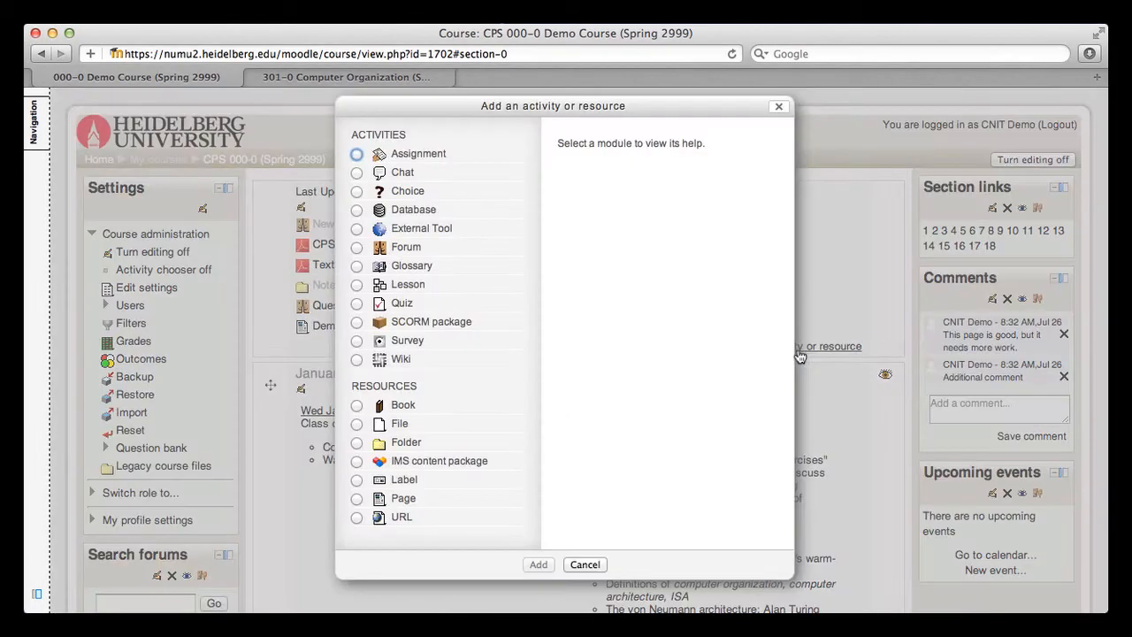
pyautogui.click(357, 481)
pyautogui.click(539, 564)
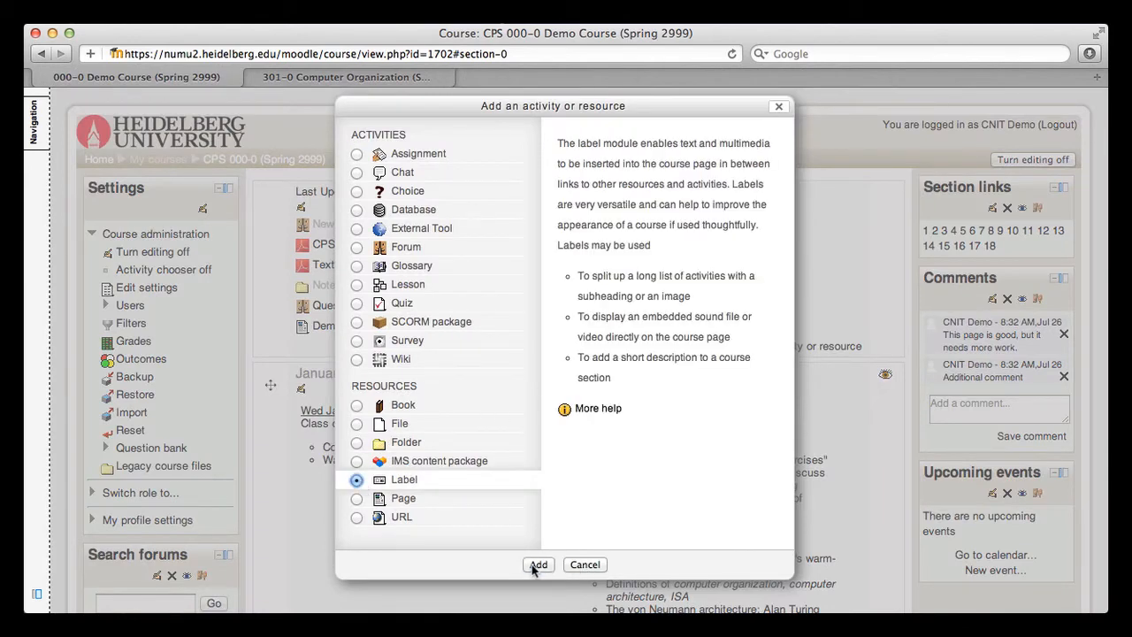
pyautogui.write('This is my label')
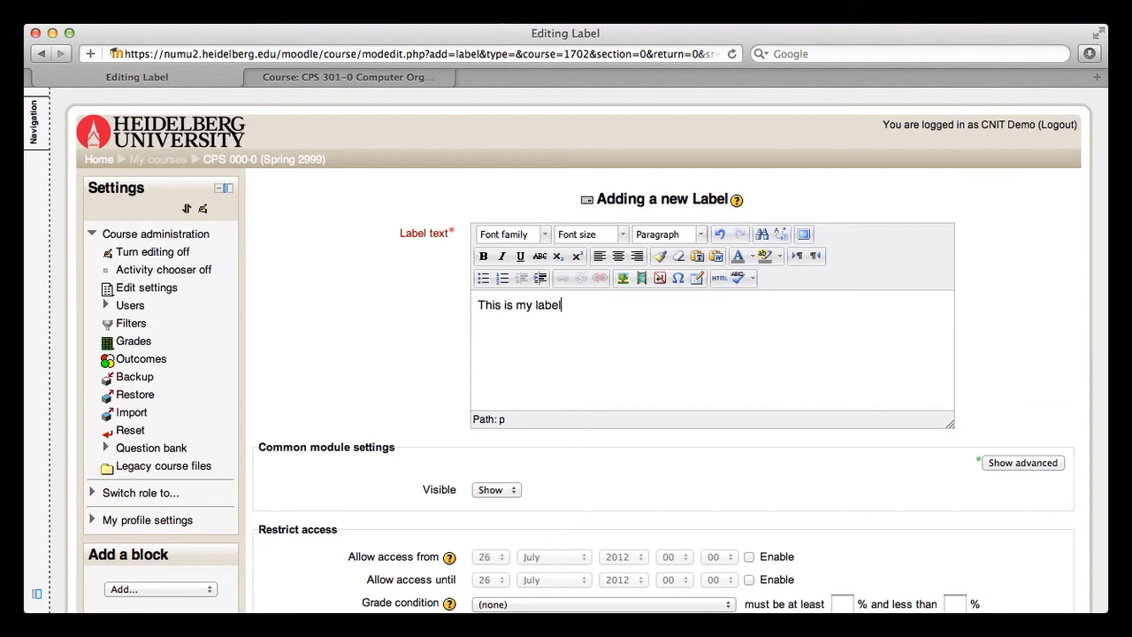
pyautogui.scroll(-5, 450, 437)
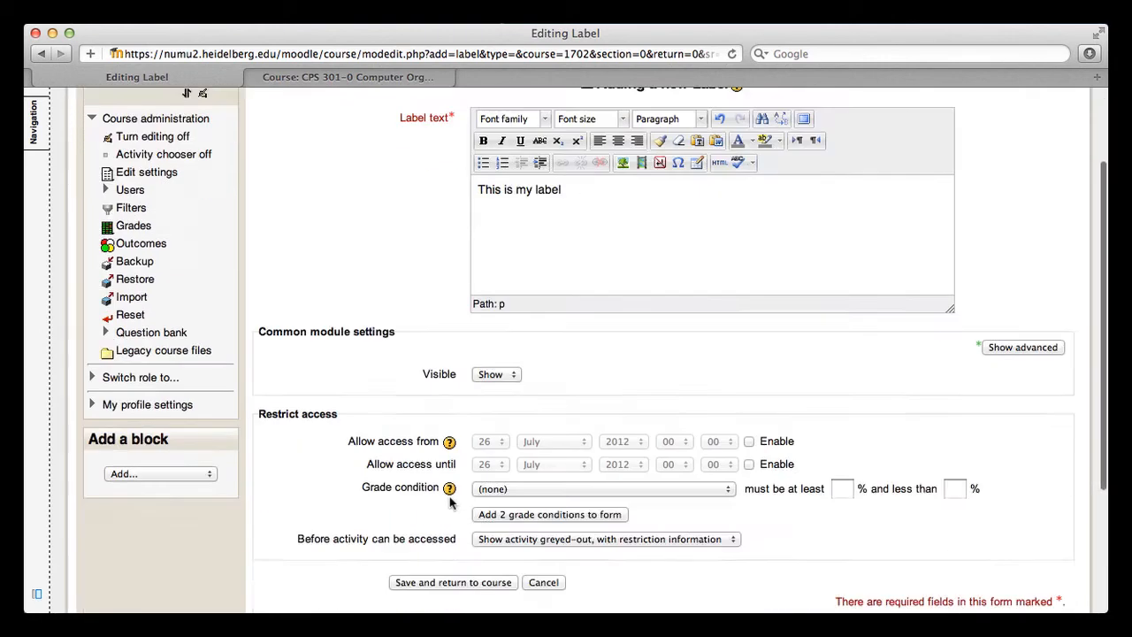
pyautogui.click(449, 387)
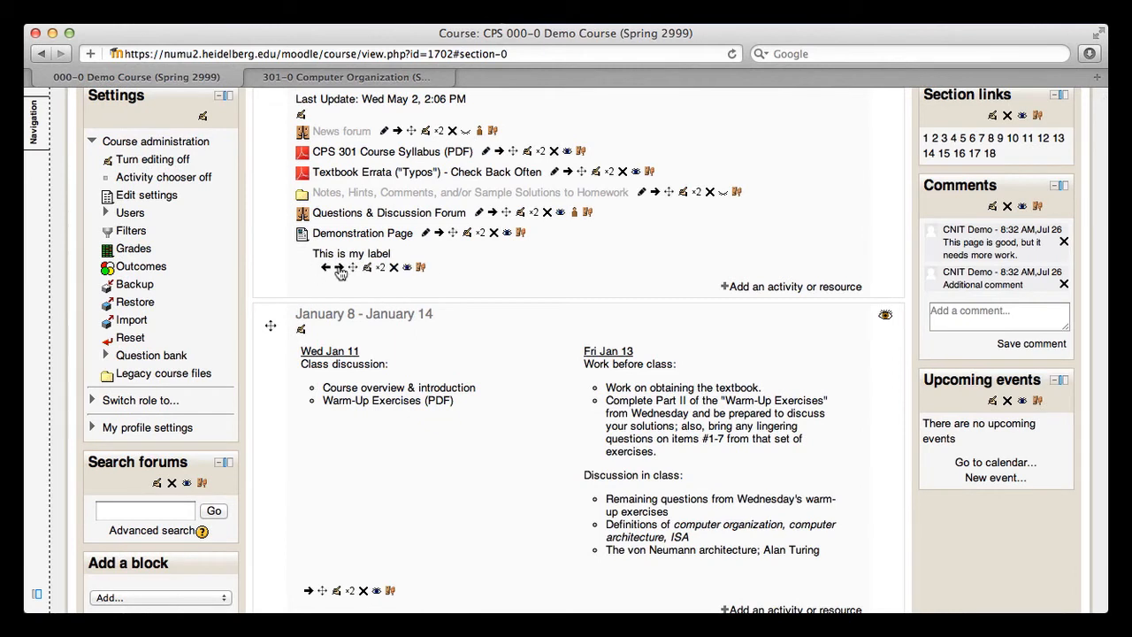
# Move the new label above the Questions & Discussion Forum in the general section.
pyautogui.click(339, 268)
pyautogui.click(342, 269)
pyautogui.moveTo(353, 267); pyautogui.dragTo(351, 223)
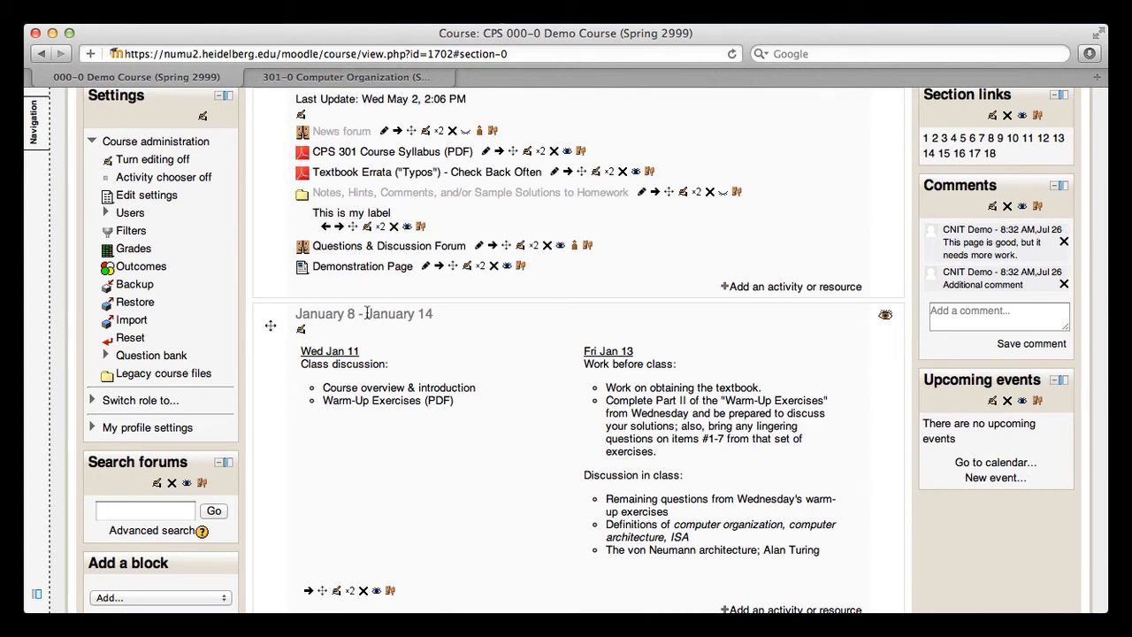
# Edit the label so its text reads "This is my list" and start a bulleted list beneath it.
pyautogui.click(368, 228)
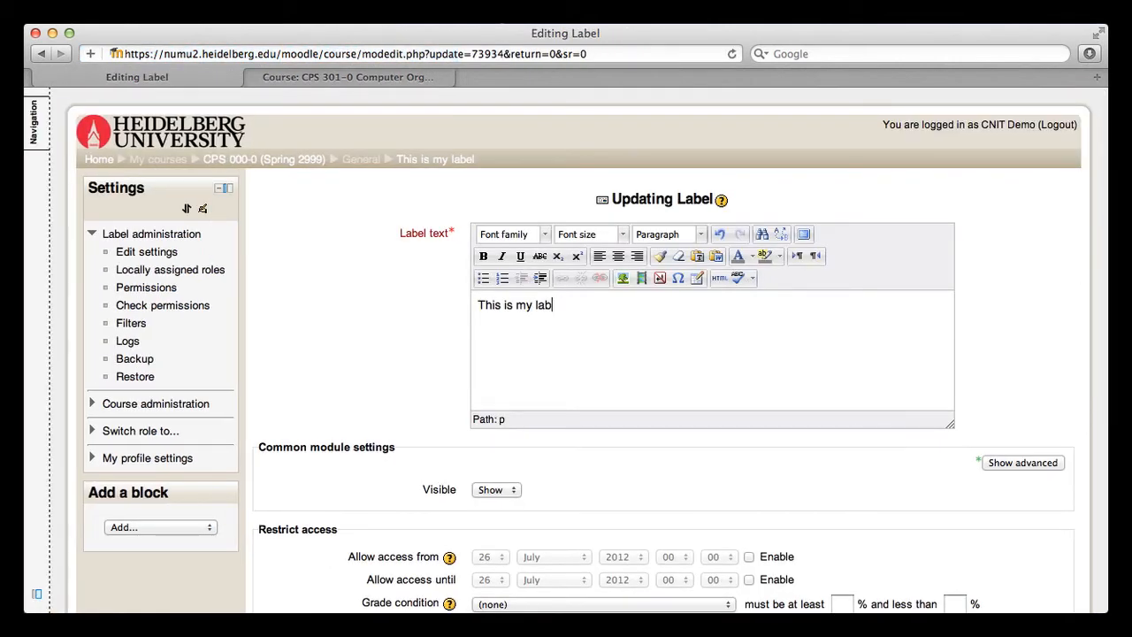
pyautogui.press('BackSpace')
pyautogui.press('BackSpace')
pyautogui.press('Return')
pyautogui.click(483, 278)
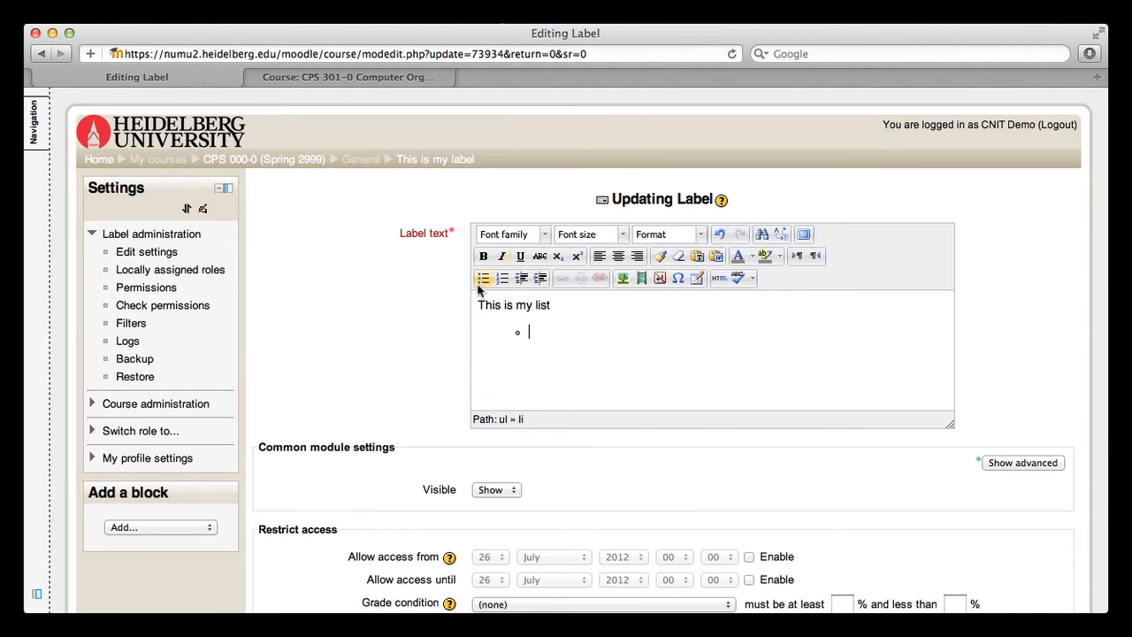
# In the full-screen editor, enter the bullets "This is my first item" and "This is my last item", and save the label back to the course.
pyautogui.click(803, 235)
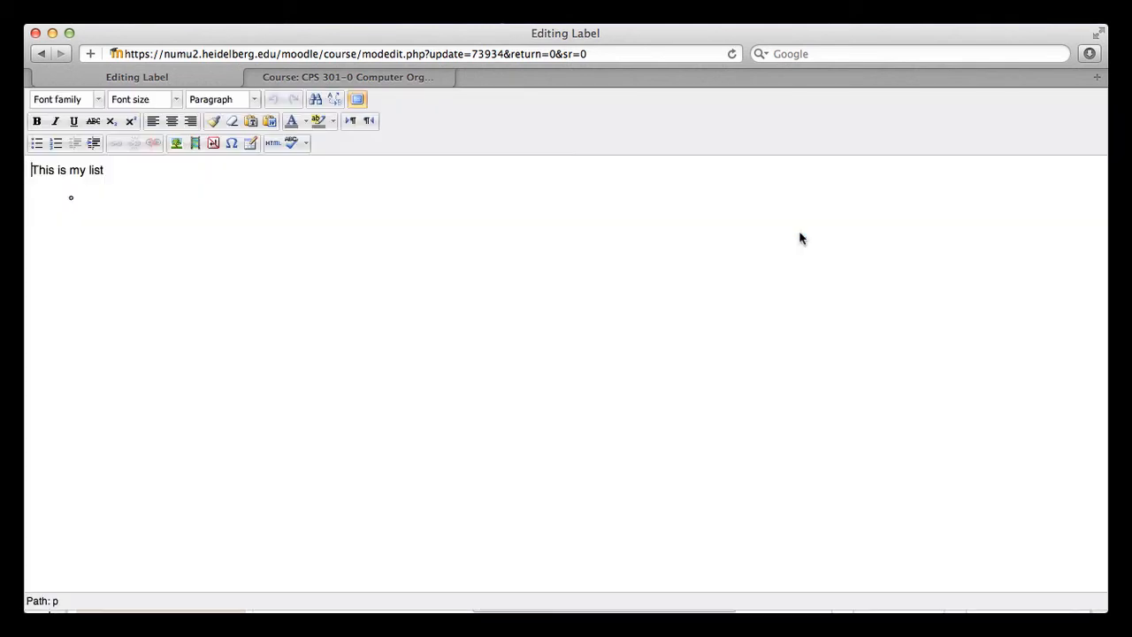
pyautogui.write('Th')
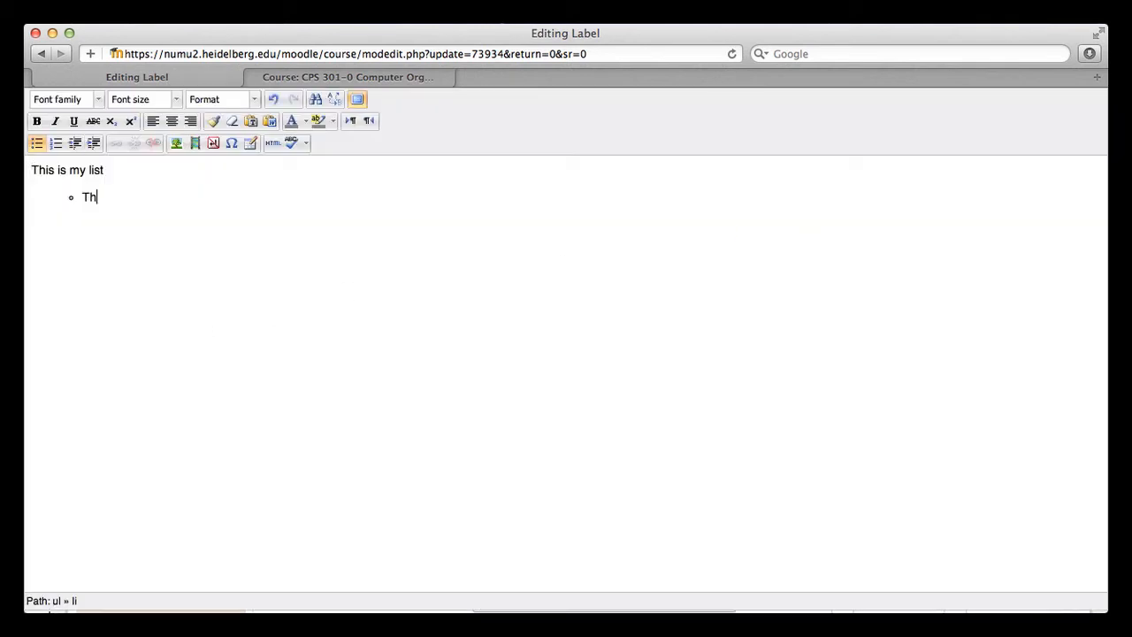
pyautogui.write('is is my f')
pyautogui.write('This is m')
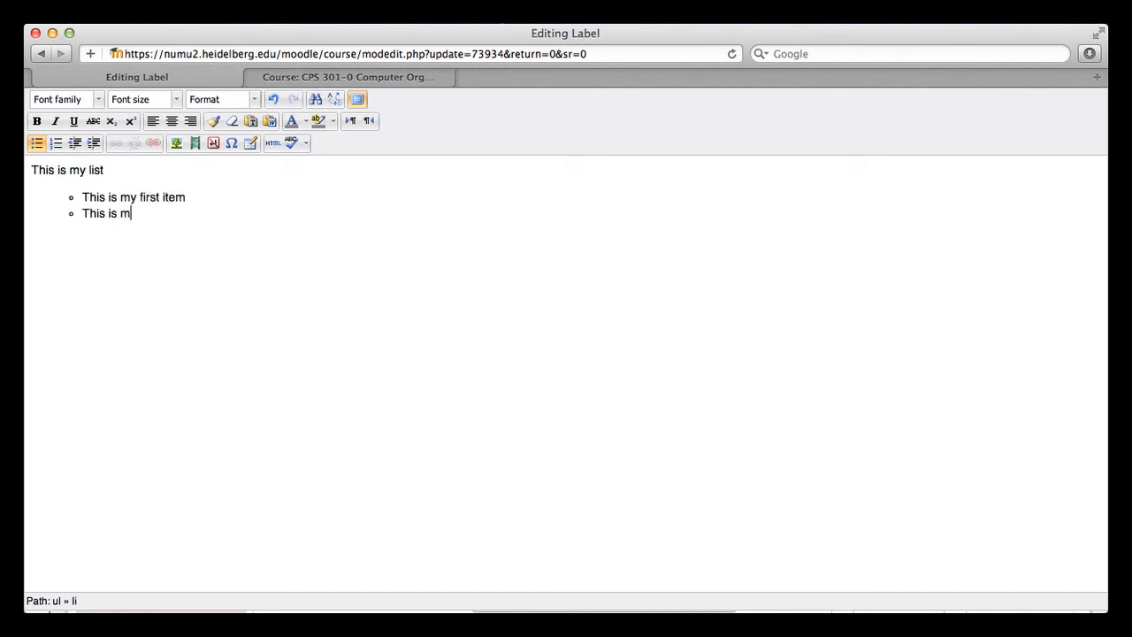
pyautogui.write('y label')
pyautogui.write('item')
pyautogui.click(359, 101)
pyautogui.scroll(-5, 616, 472)
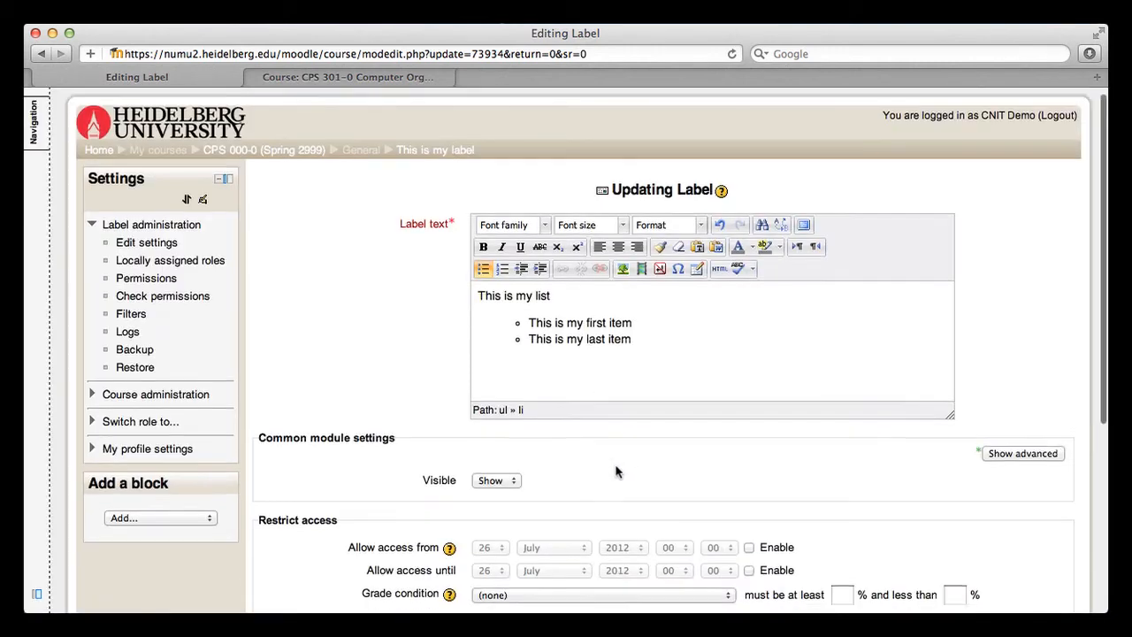
pyautogui.click(455, 396)
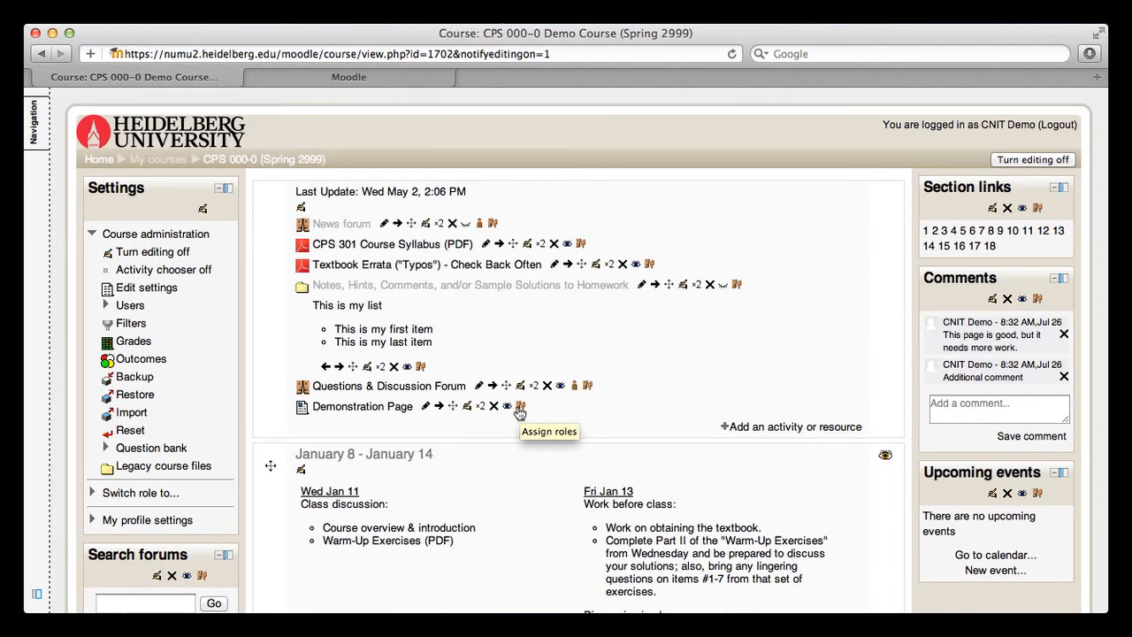
# Duplicate the list label and open the new copy for editing.
pyautogui.click(381, 368)
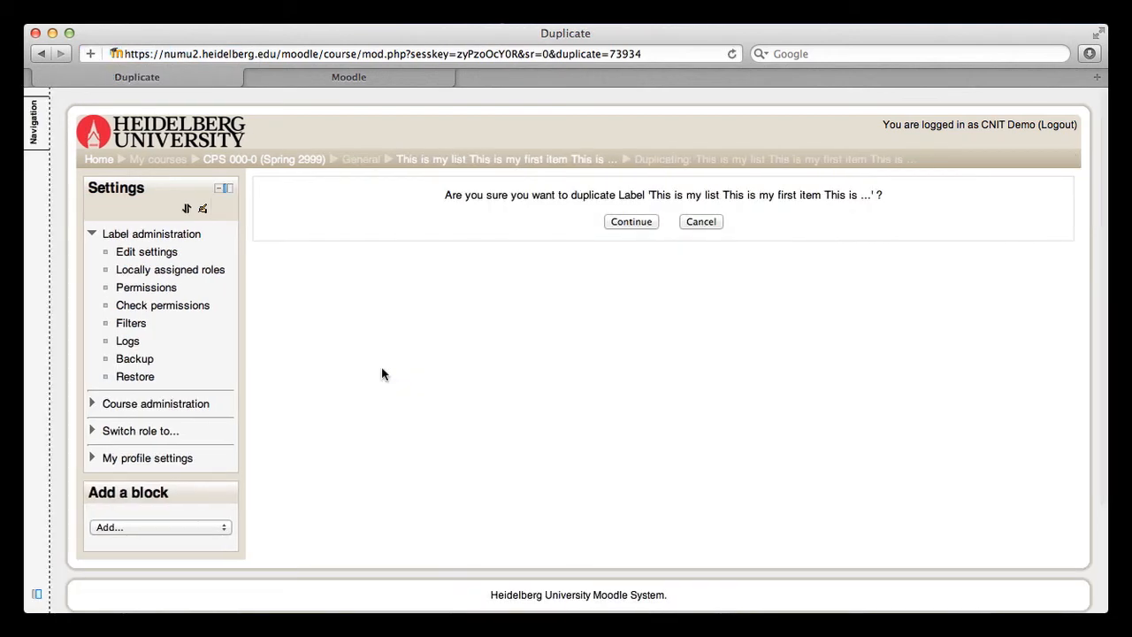
pyautogui.click(639, 226)
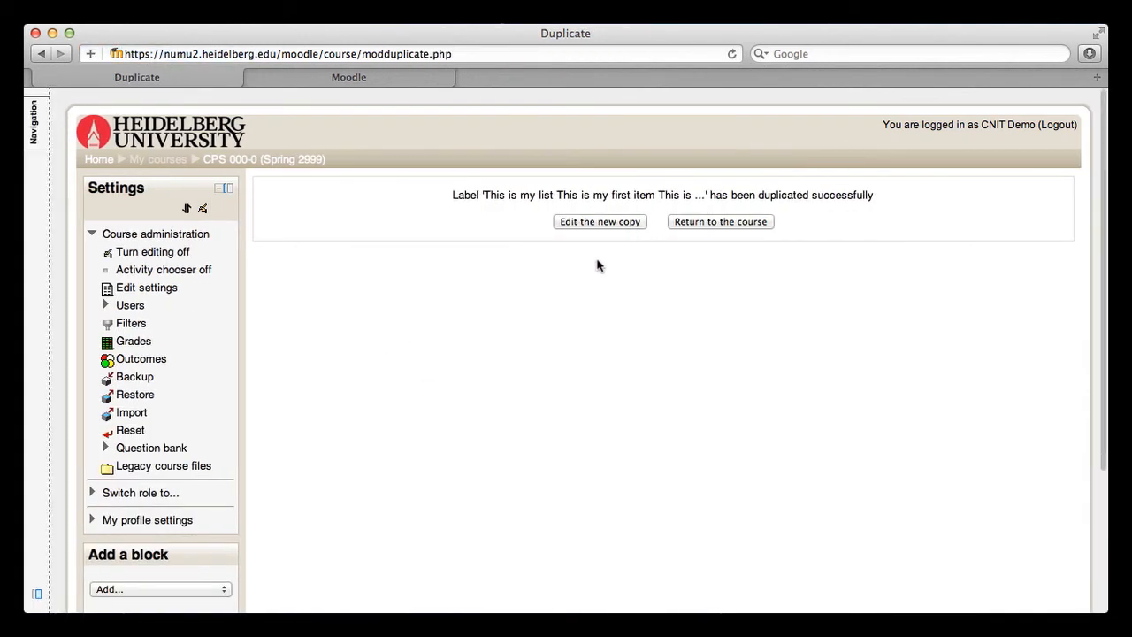
pyautogui.click(601, 223)
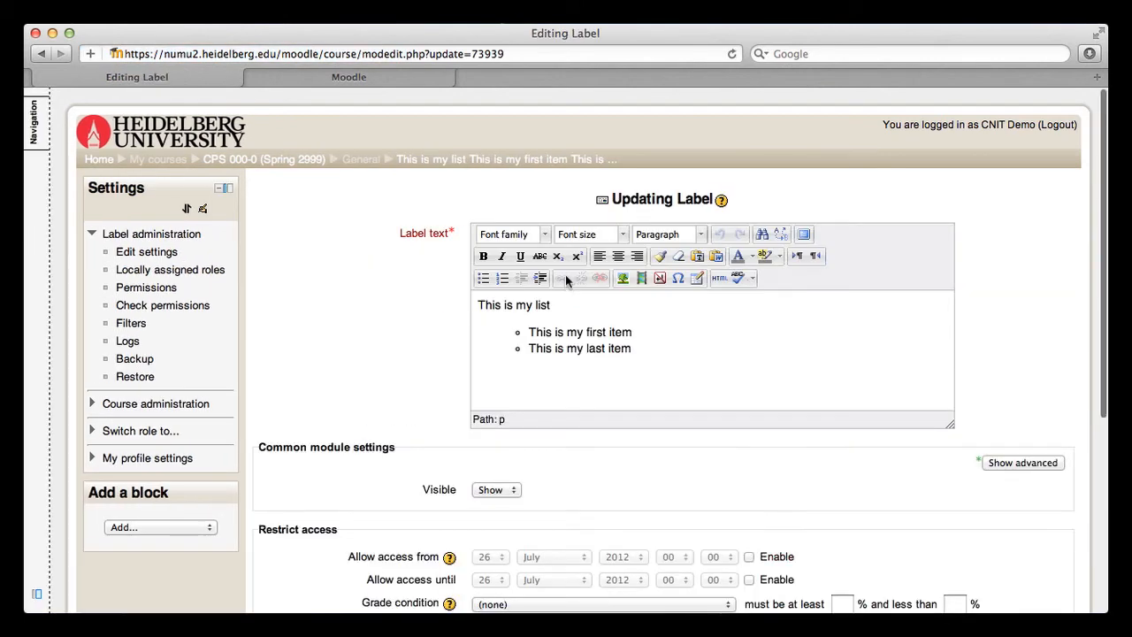
# Change the duplicated label's heading text to "This is my second list".
pyautogui.click(536, 306)
pyautogui.write('seco')
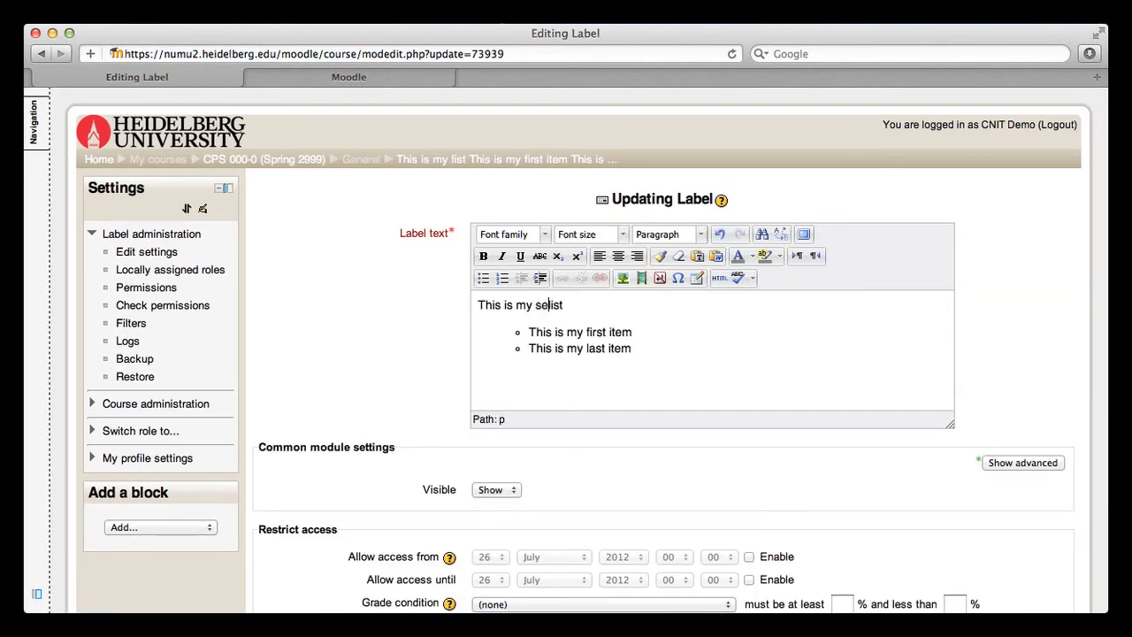
pyautogui.write('nd')
# Colour the word "second" red in the label's heading and save the label back to the course.
pyautogui.doubleClick(555, 304)
pyautogui.click(752, 256)
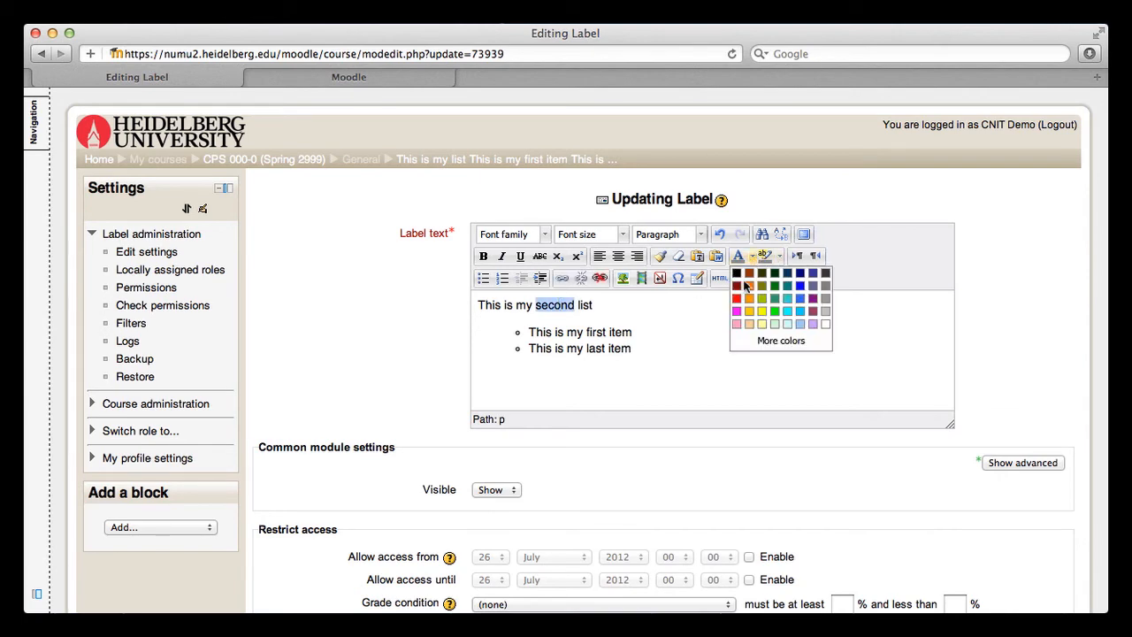
pyautogui.click(741, 301)
pyautogui.scroll(-5, 678, 409)
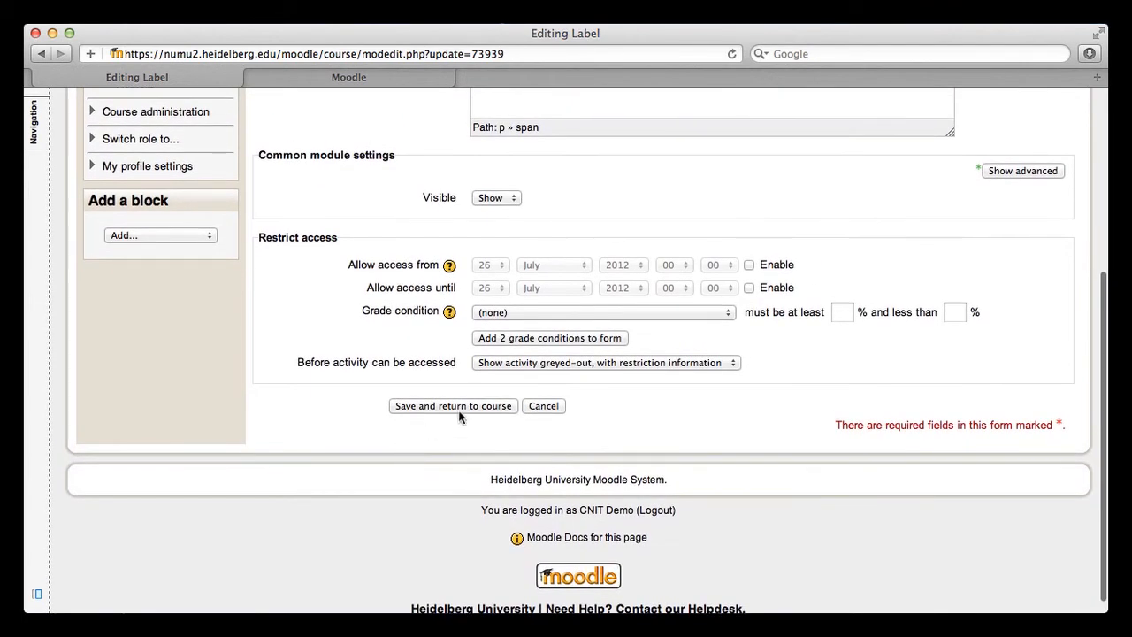
pyautogui.click(472, 400)
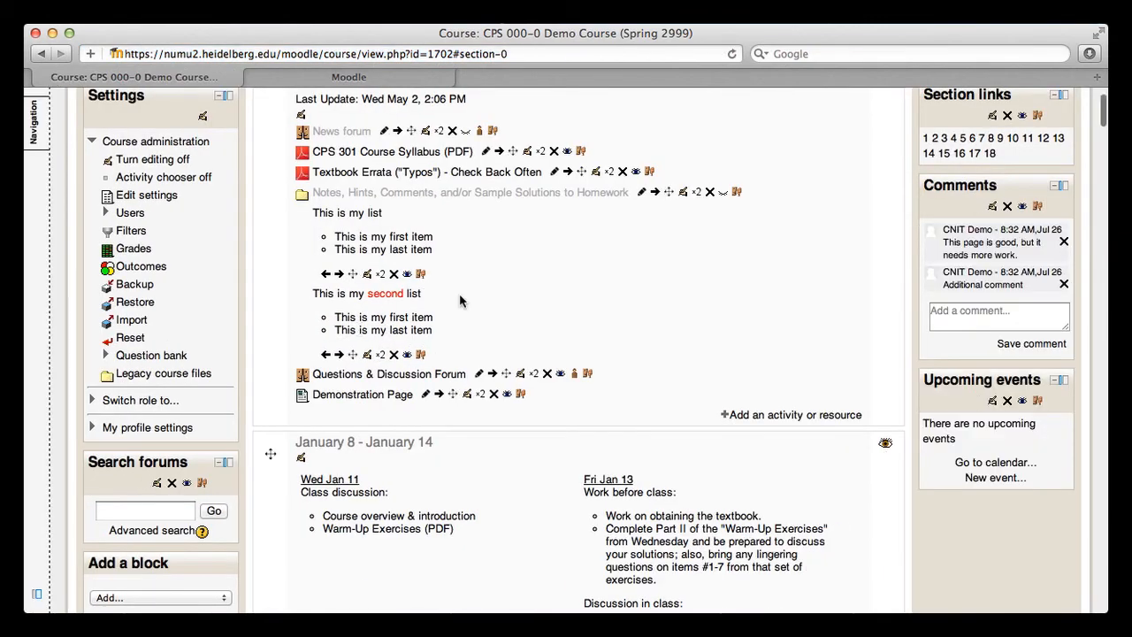
# Add a new Assignment activity to the course's general section.
pyautogui.scroll(2, 459, 302)
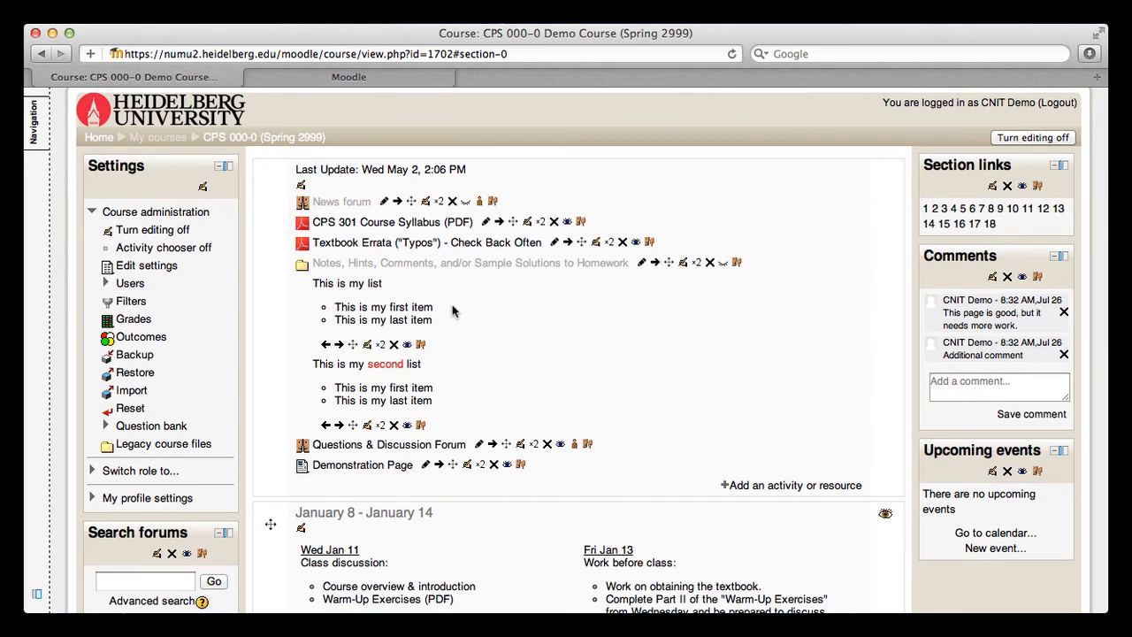
pyautogui.click(770, 487)
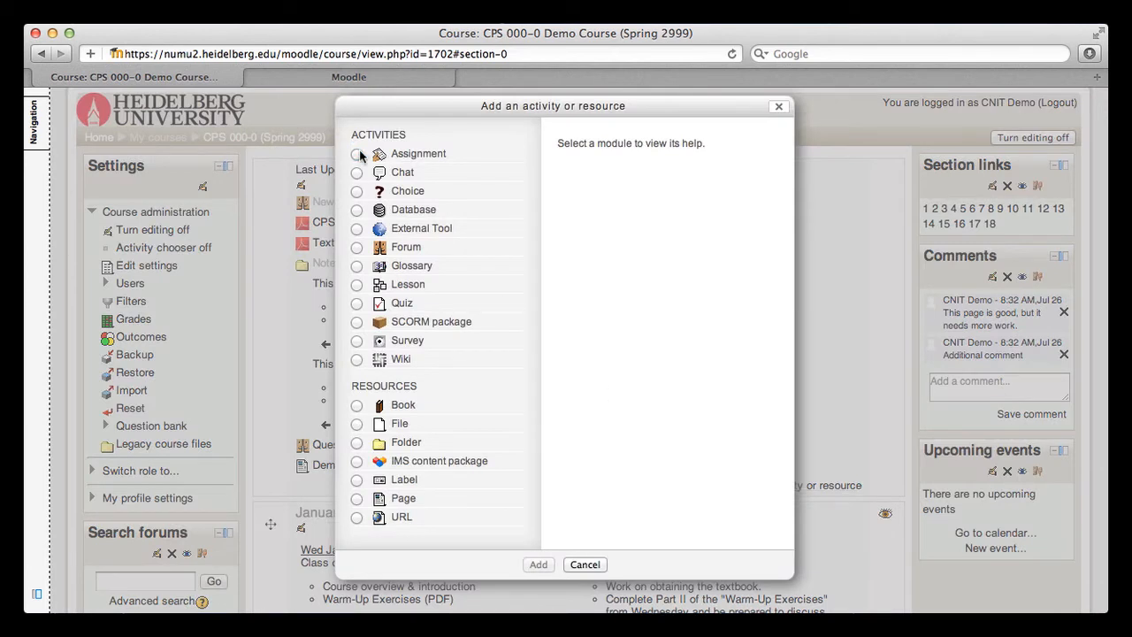
pyautogui.click(358, 153)
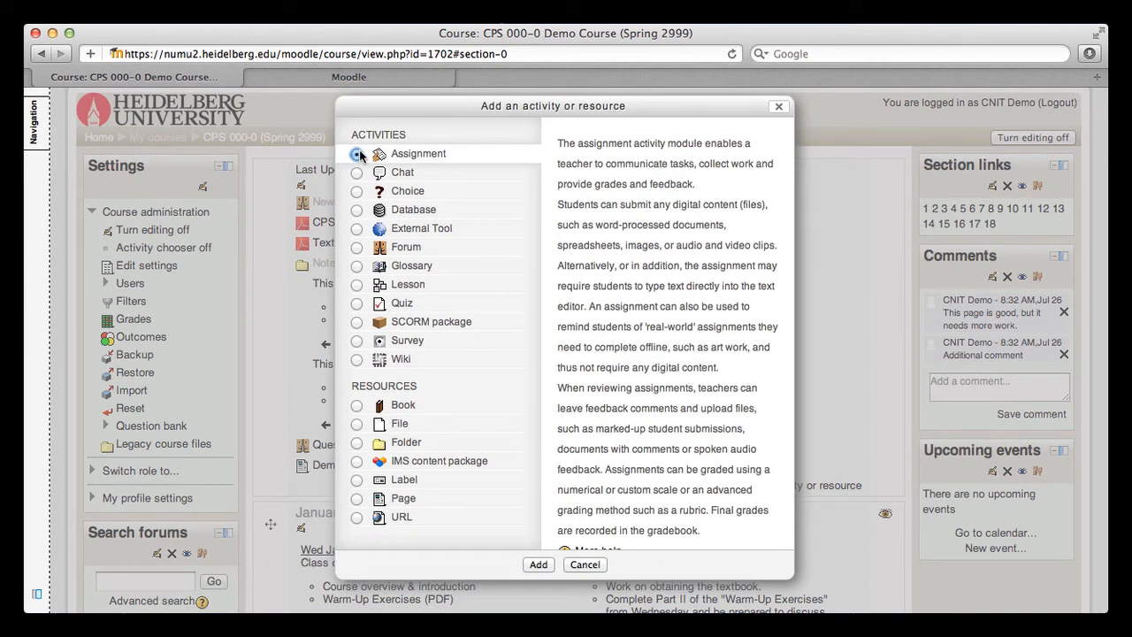
pyautogui.click(539, 565)
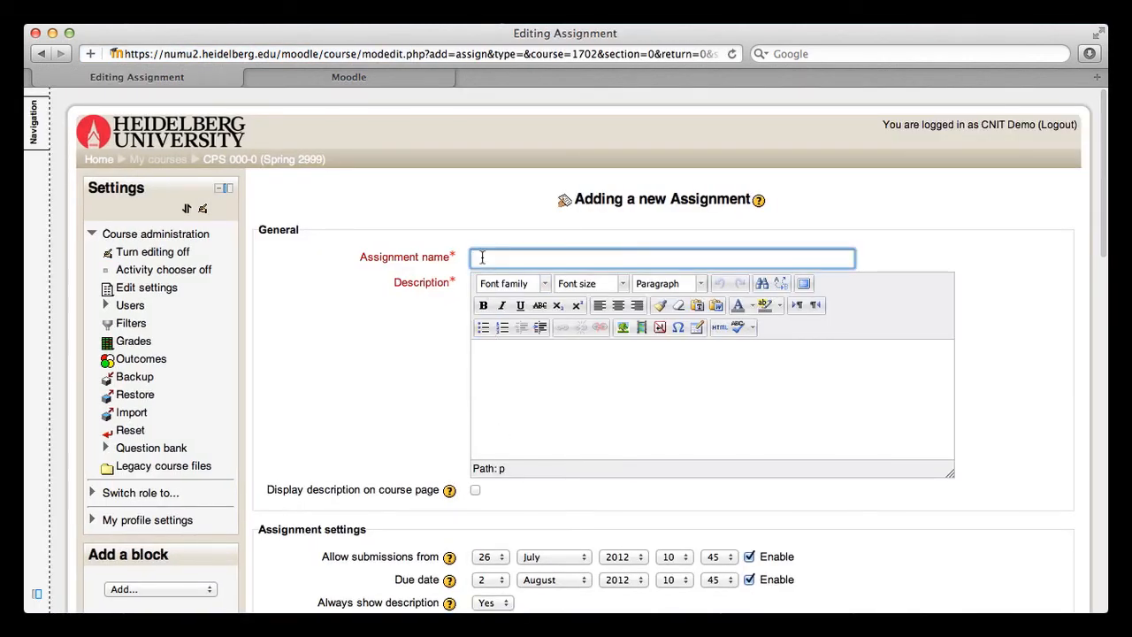
# Name the assignment "Demo Assignment" and enter the description "Do the work we talked about in class.".
pyautogui.write('Demo Assi')
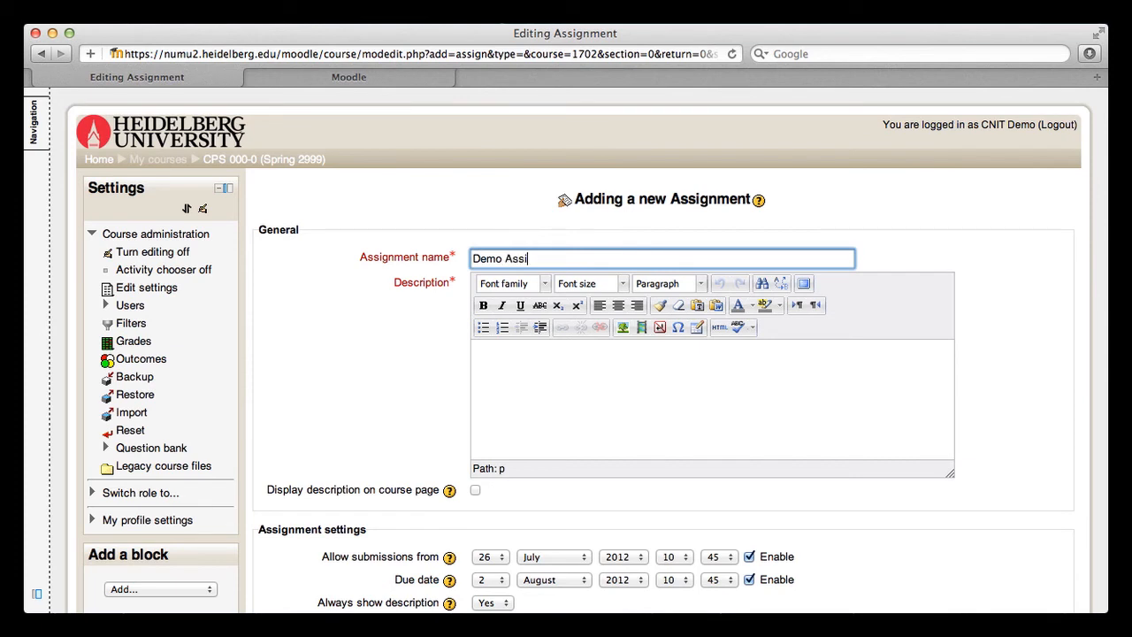
pyautogui.write('gnment')
pyautogui.click(553, 361)
pyautogui.write('Do')
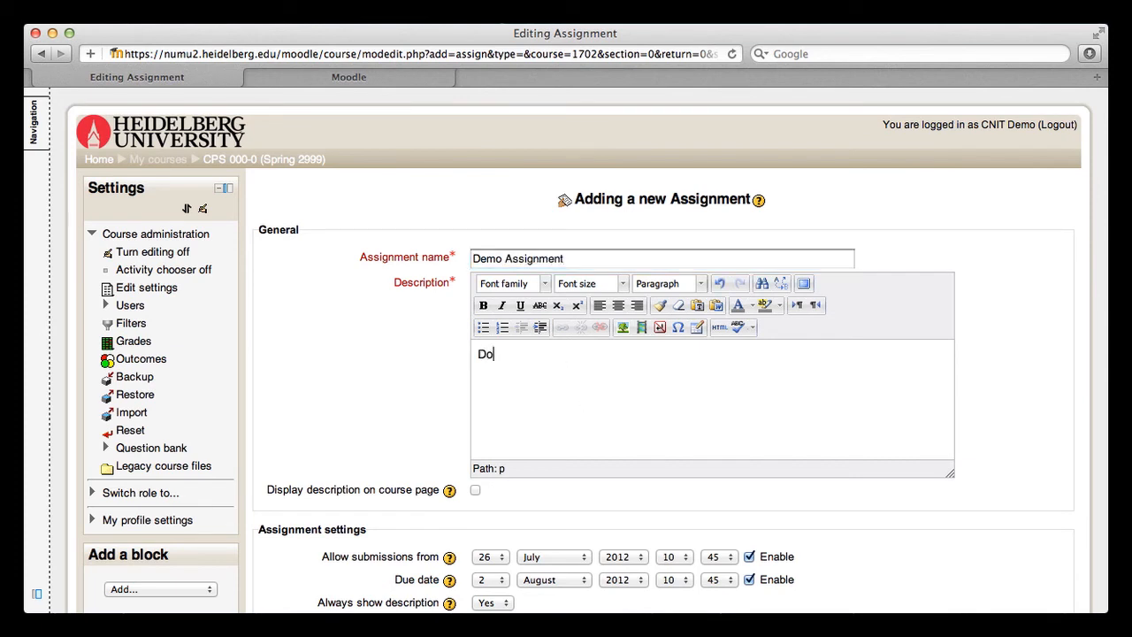
pyautogui.write(' the work we')
pyautogui.write(' salked about in class.')
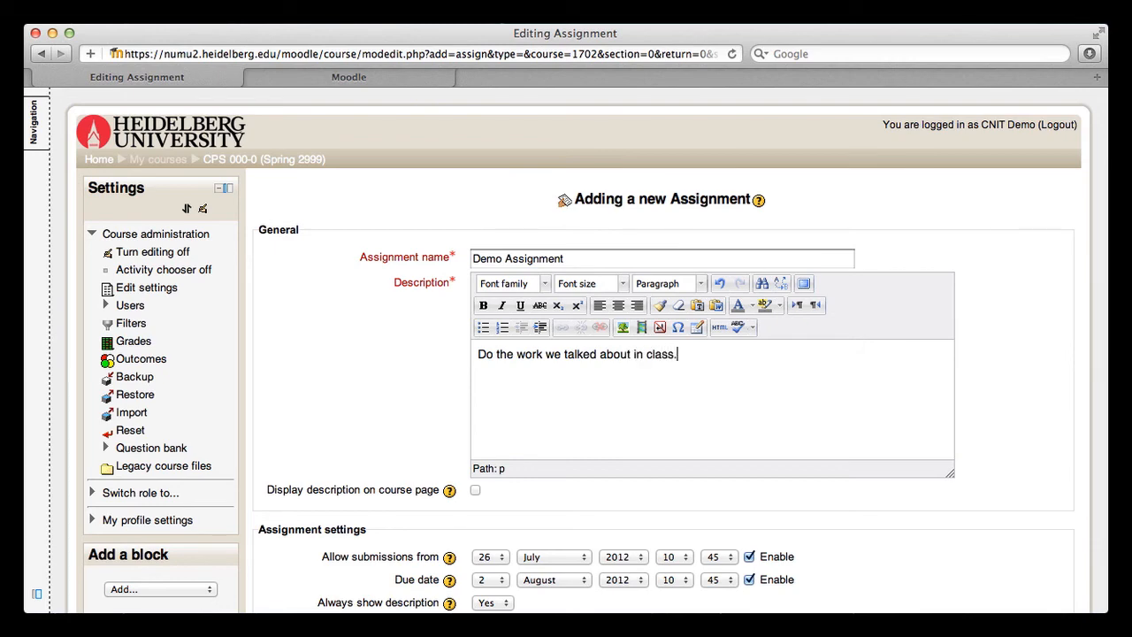
# Examine the assignment settings, including the choices for preventing late submissions and notifying graders about submissions.
pyautogui.scroll(-5, 725, 573)
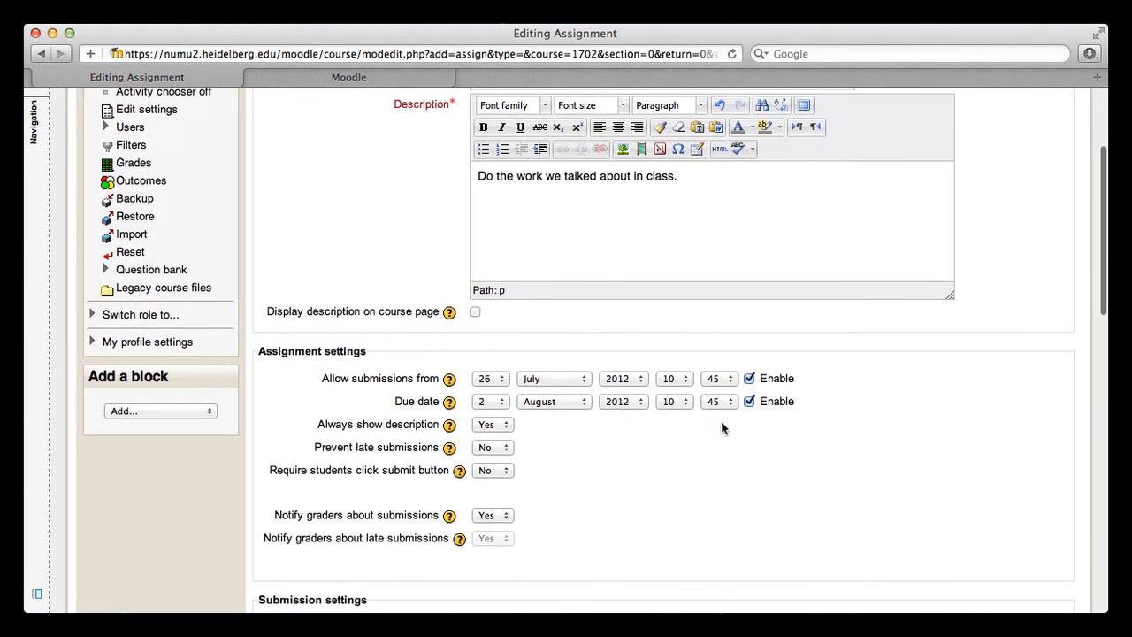
pyautogui.click(493, 447)
pyautogui.click(538, 455)
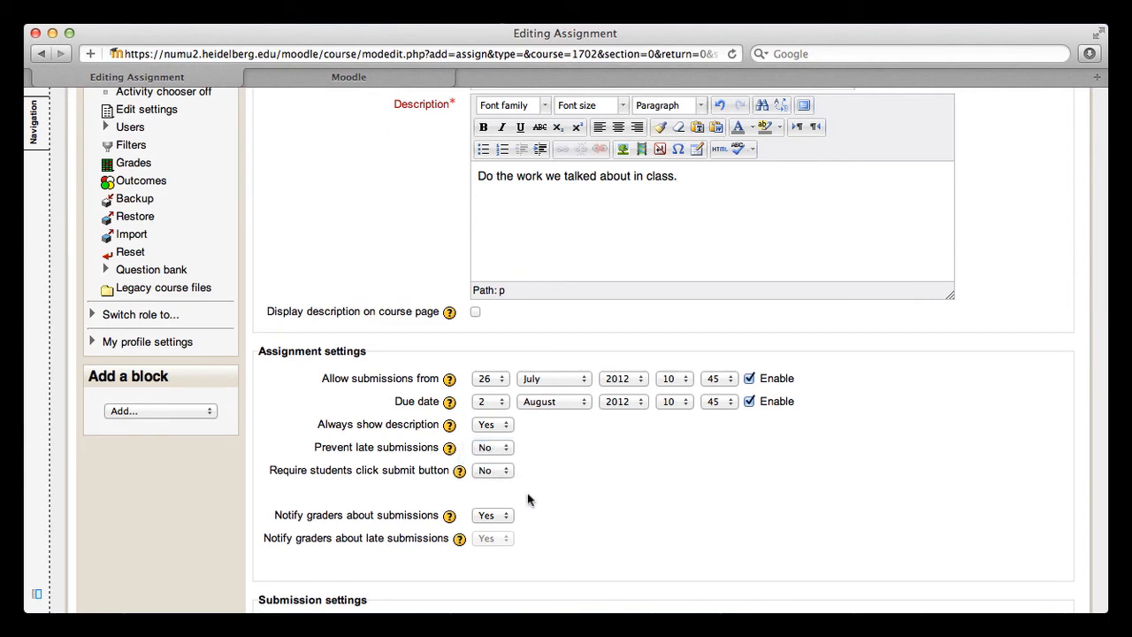
pyautogui.scroll(-3, 527, 492)
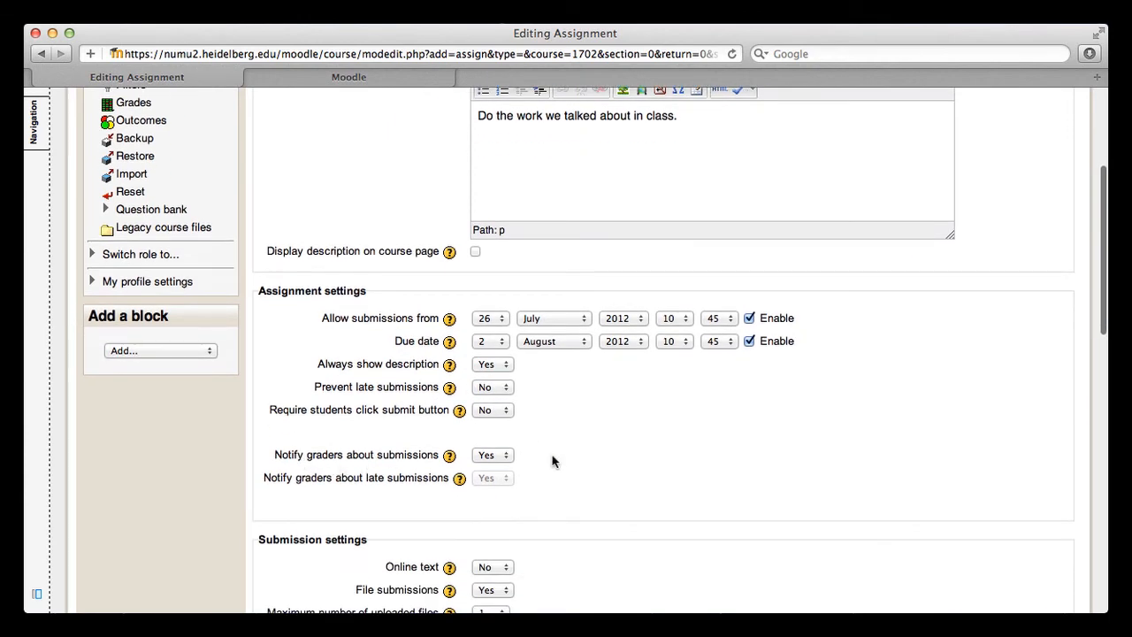
pyautogui.click(508, 457)
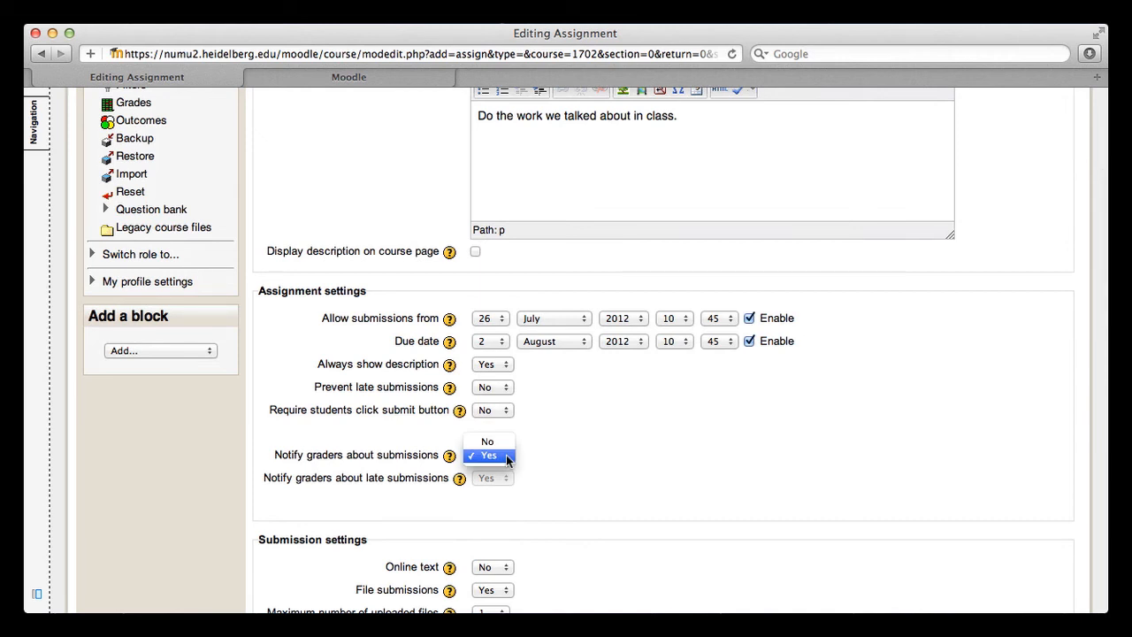
pyautogui.click(548, 457)
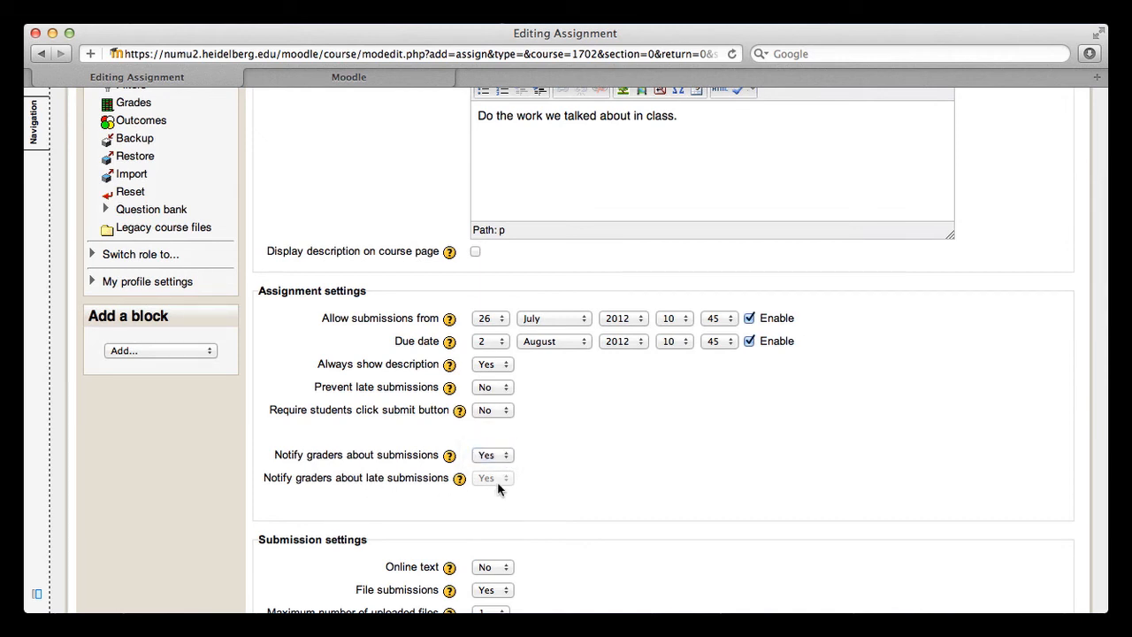
# Set notifying graders about submissions to No, keeping Yes for notifying graders about late submissions.
pyautogui.scroll(-3, 549, 472)
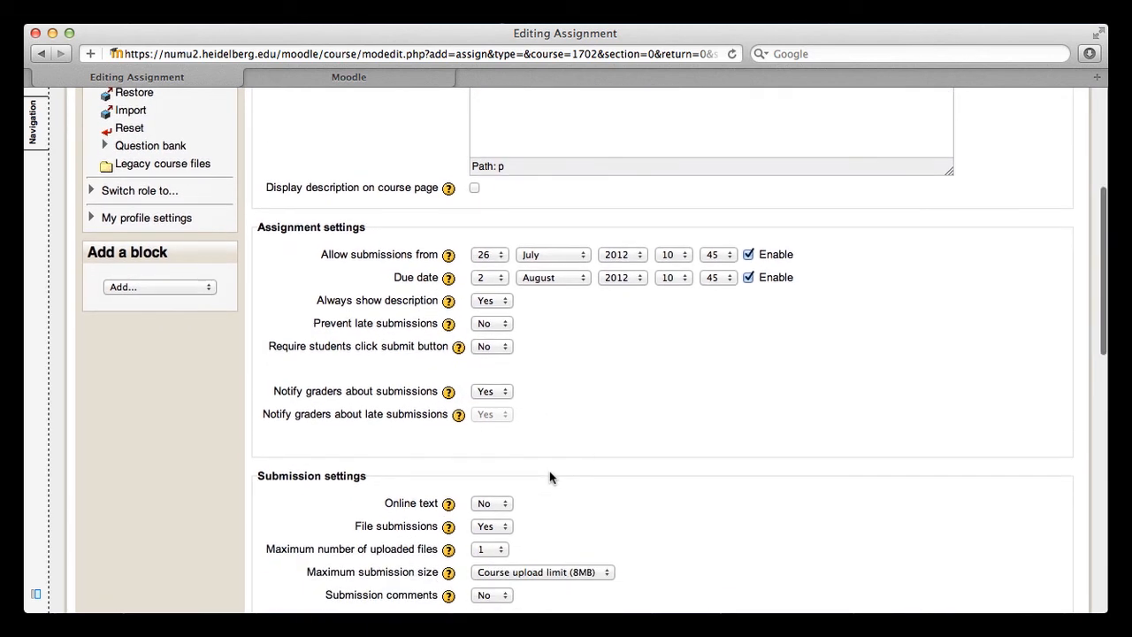
pyautogui.click(497, 392)
pyautogui.click(492, 376)
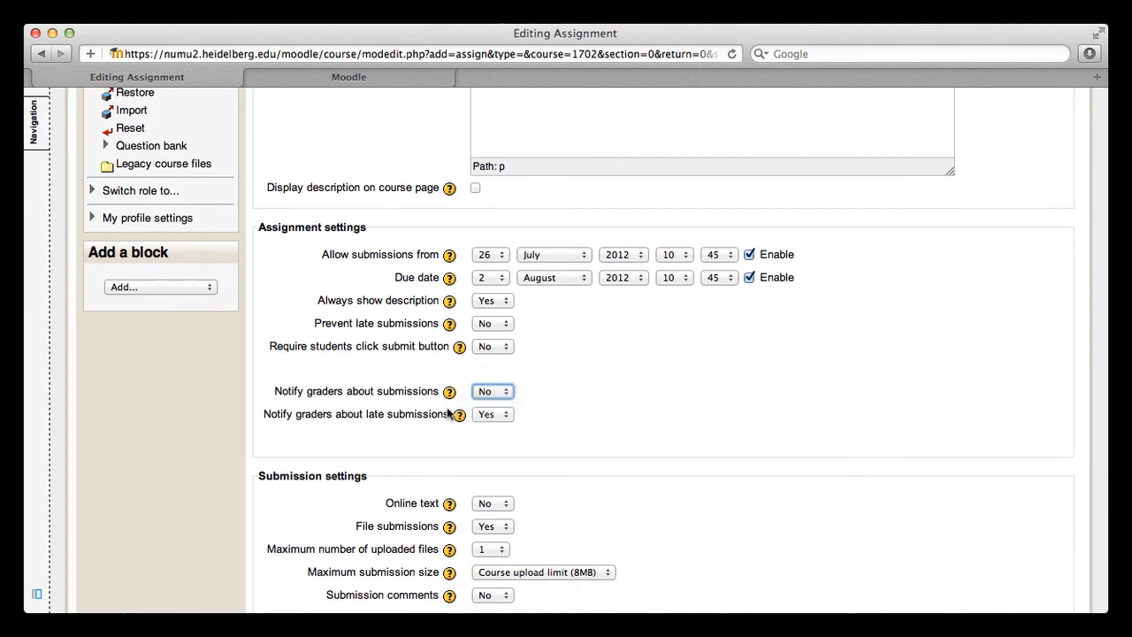
pyautogui.click(500, 416)
pyautogui.click(549, 424)
# Review the submission, feedback and grade settings, including the choices for the maximum number of uploaded files and the grade.
pyautogui.scroll(-4, 549, 424)
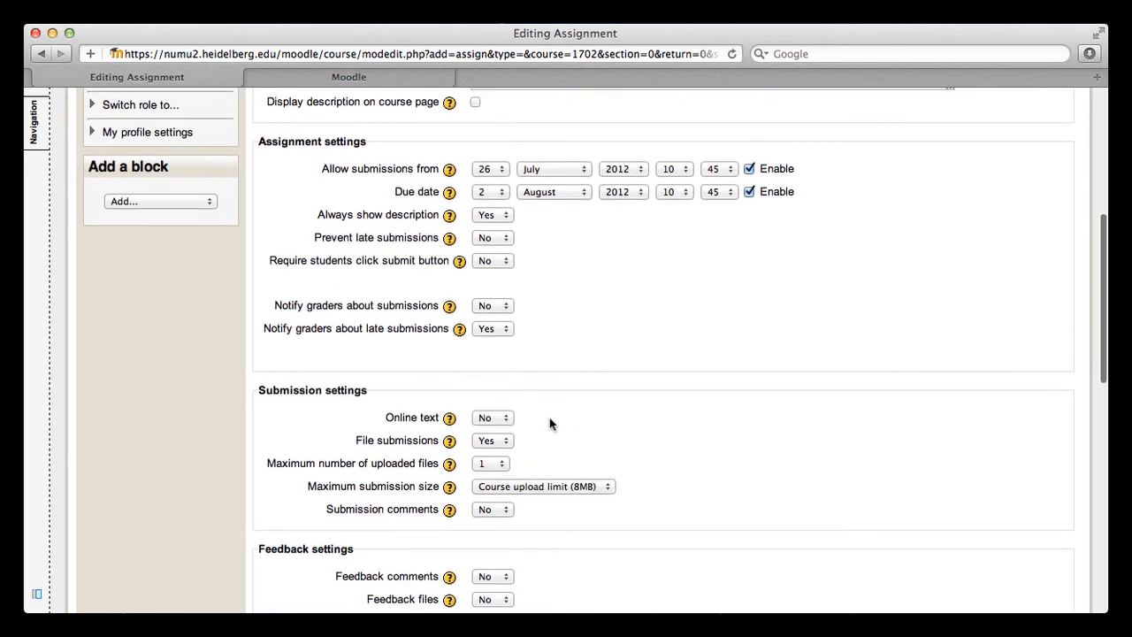
pyautogui.scroll(-1, 550, 418)
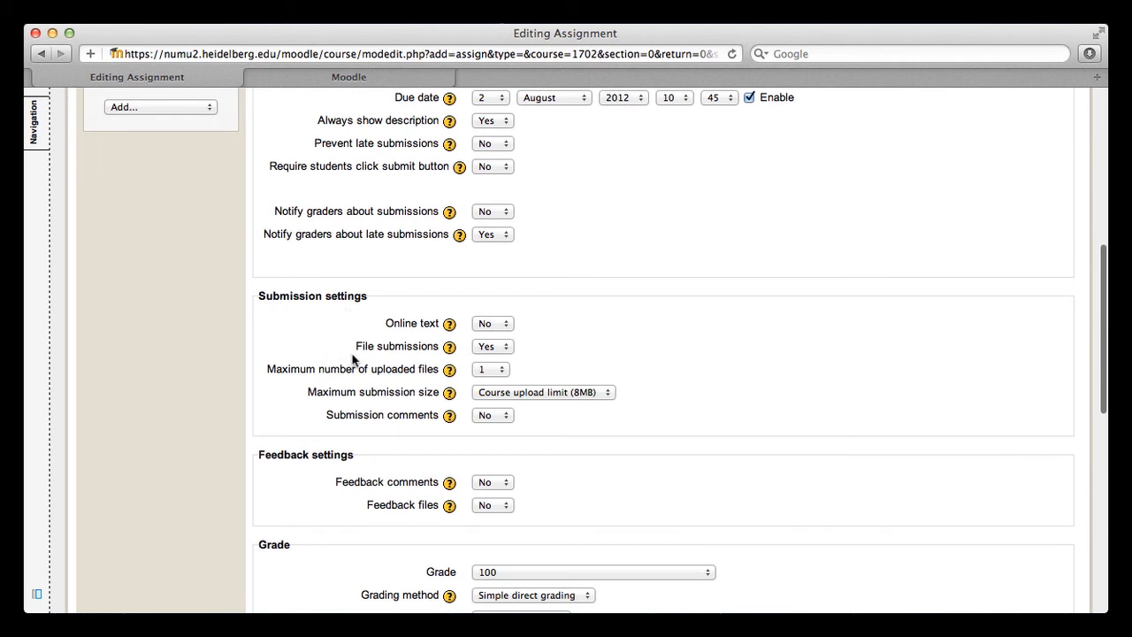
pyautogui.click(493, 371)
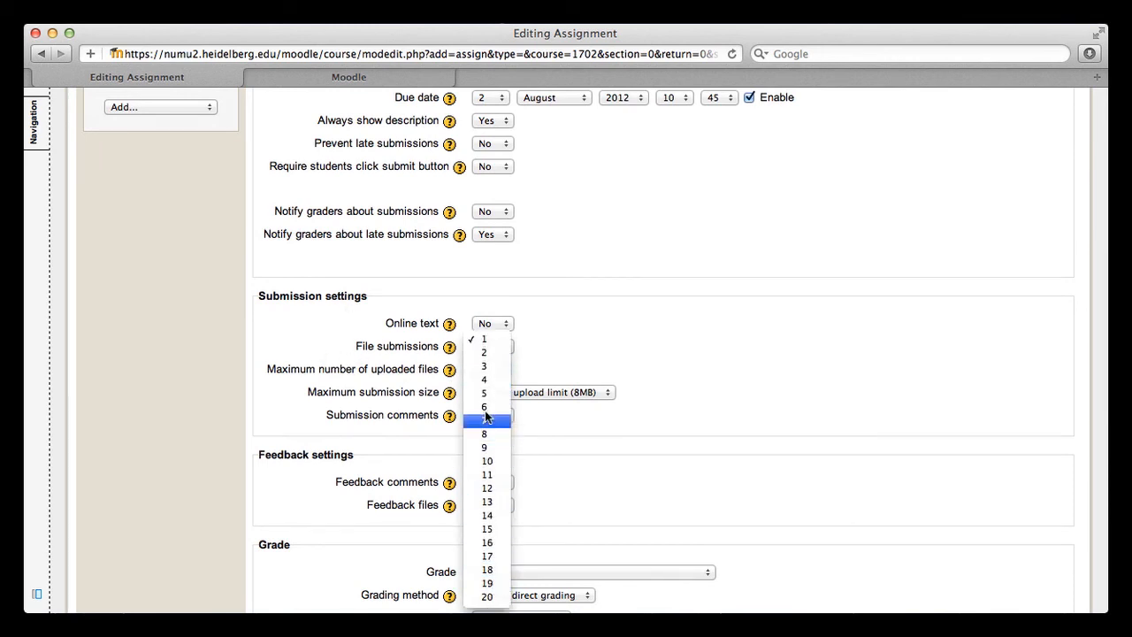
pyautogui.click(584, 351)
pyautogui.scroll(-8, 623, 454)
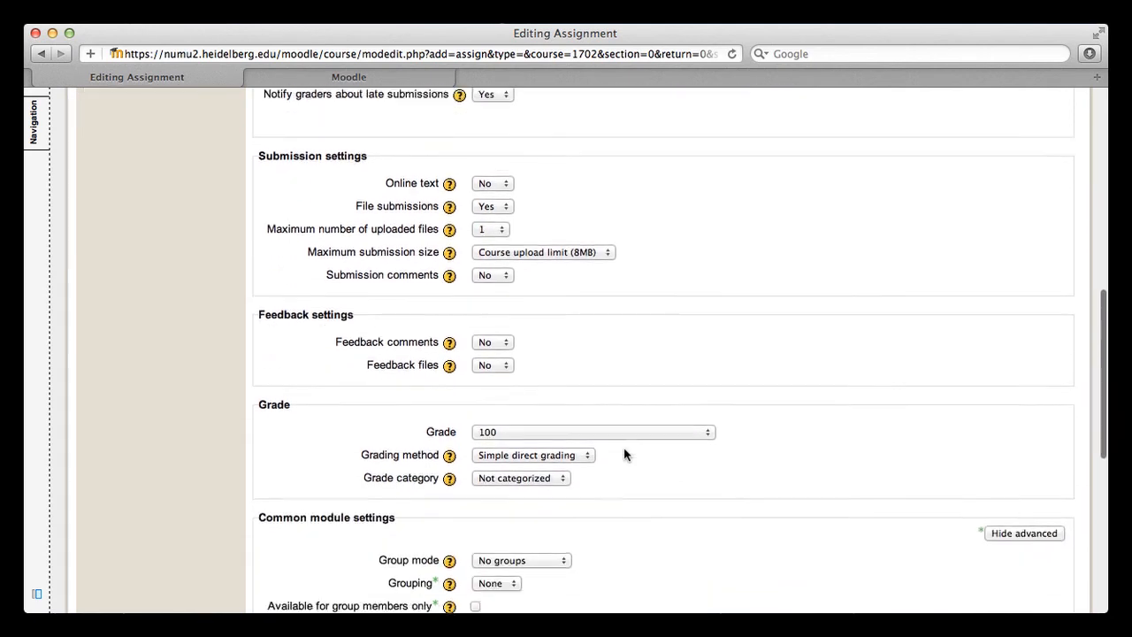
pyautogui.click(642, 251)
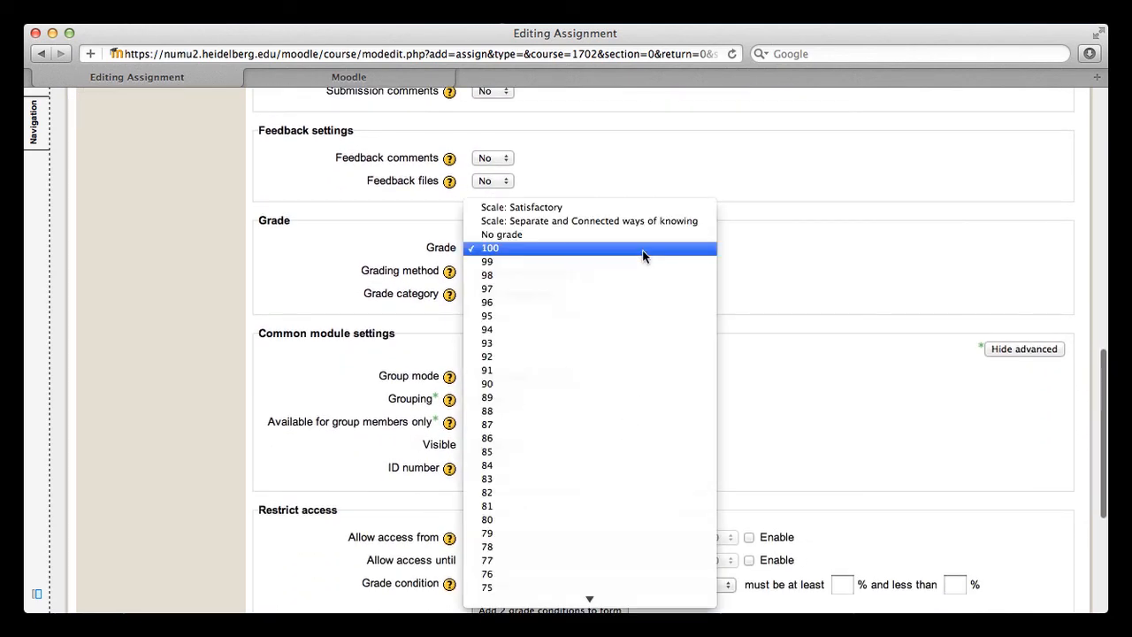
pyautogui.click(759, 252)
# Save and display the new assignment, and return to the CPS 000-0 (Spring 2999) course page.
pyautogui.scroll(-6, 831, 346)
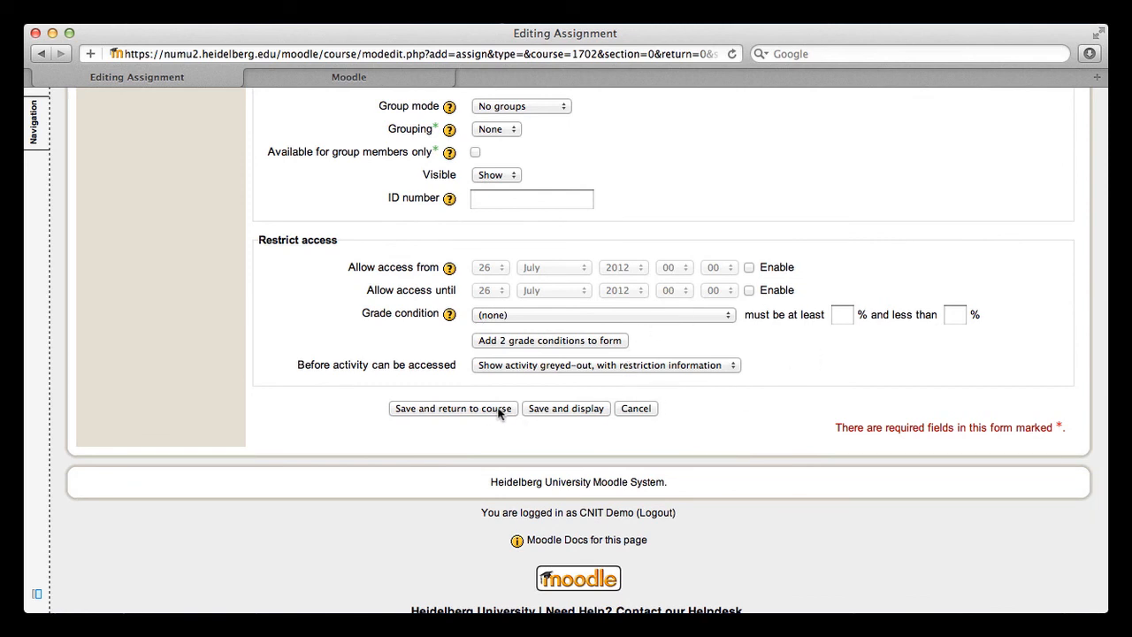
pyautogui.click(566, 408)
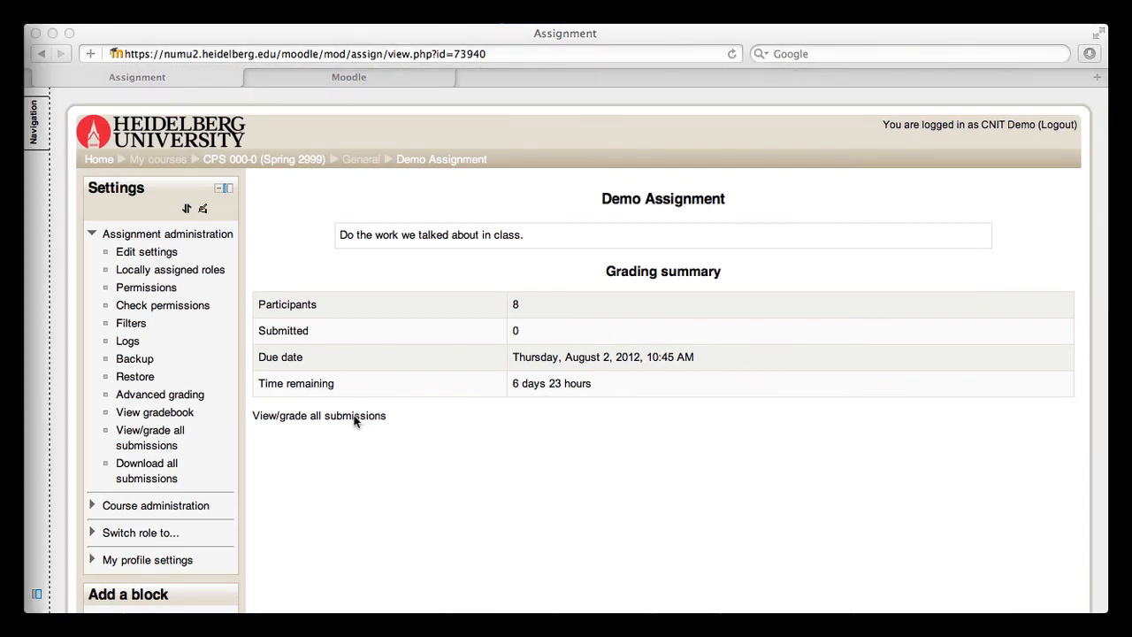
pyautogui.click(312, 457)
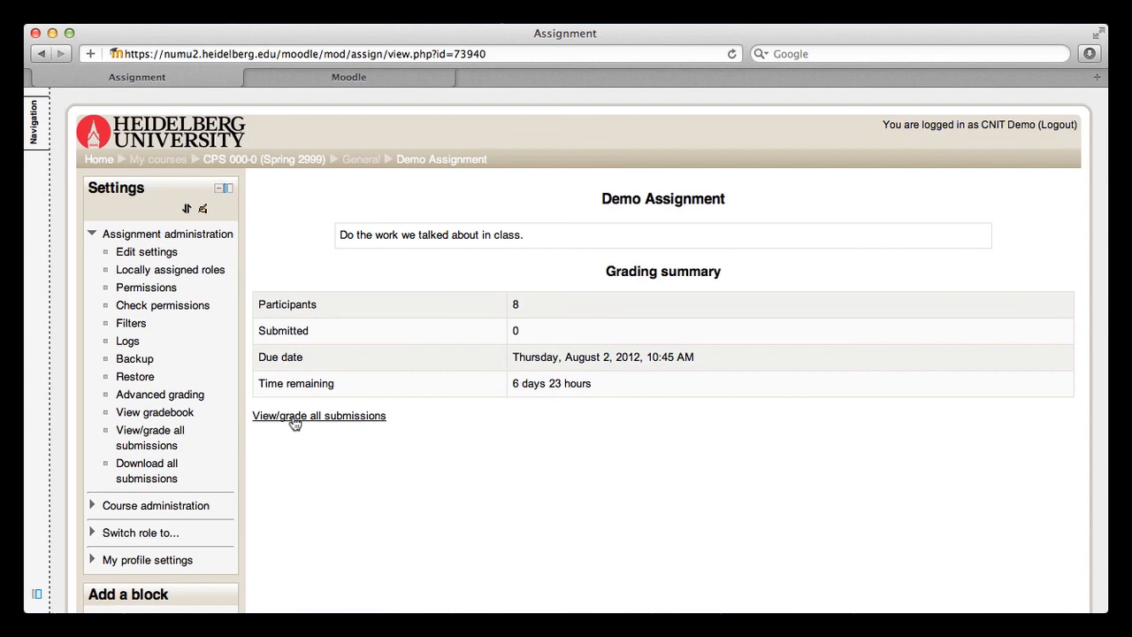
pyautogui.click(292, 161)
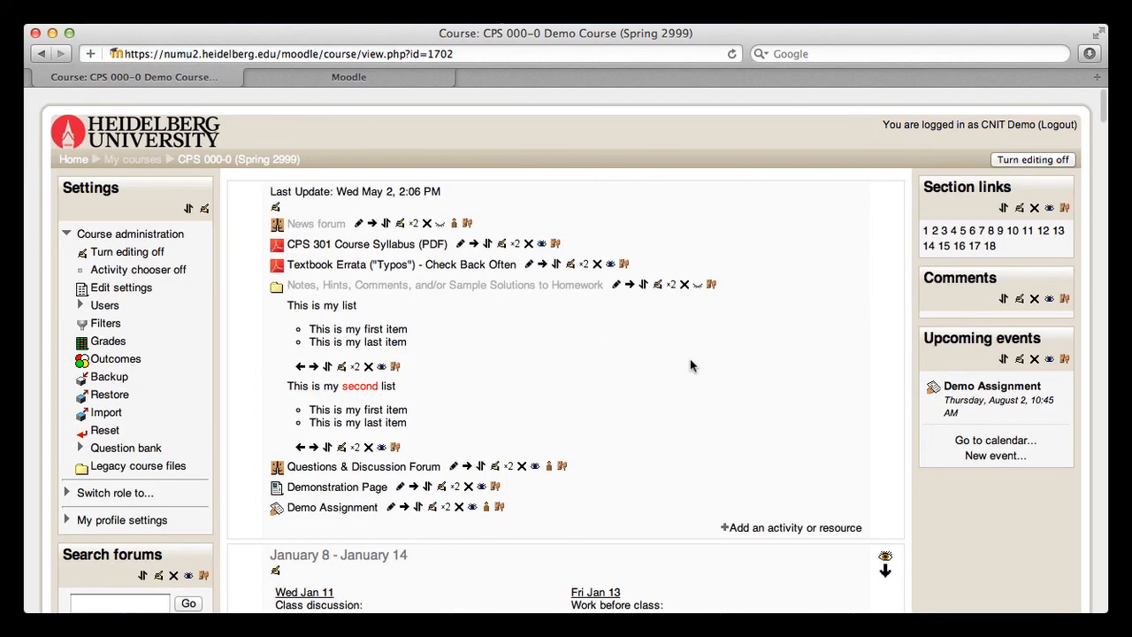